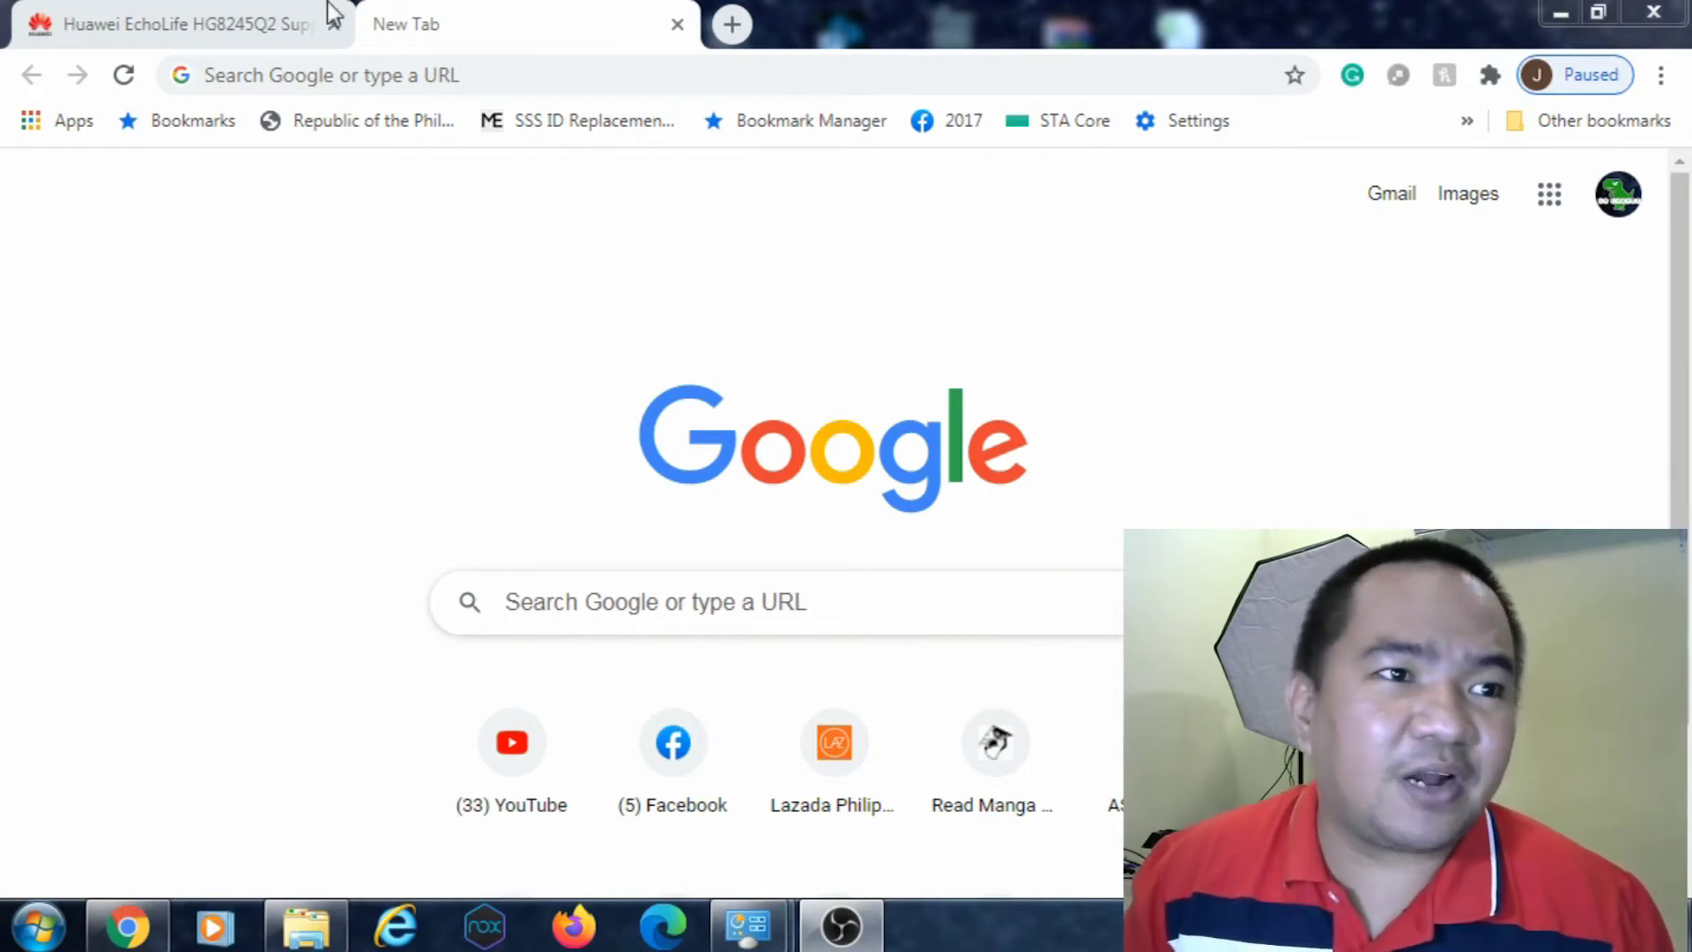
Step: Return to a blank tab and enter the router address 192.168.100.1
left_click(223, 18)
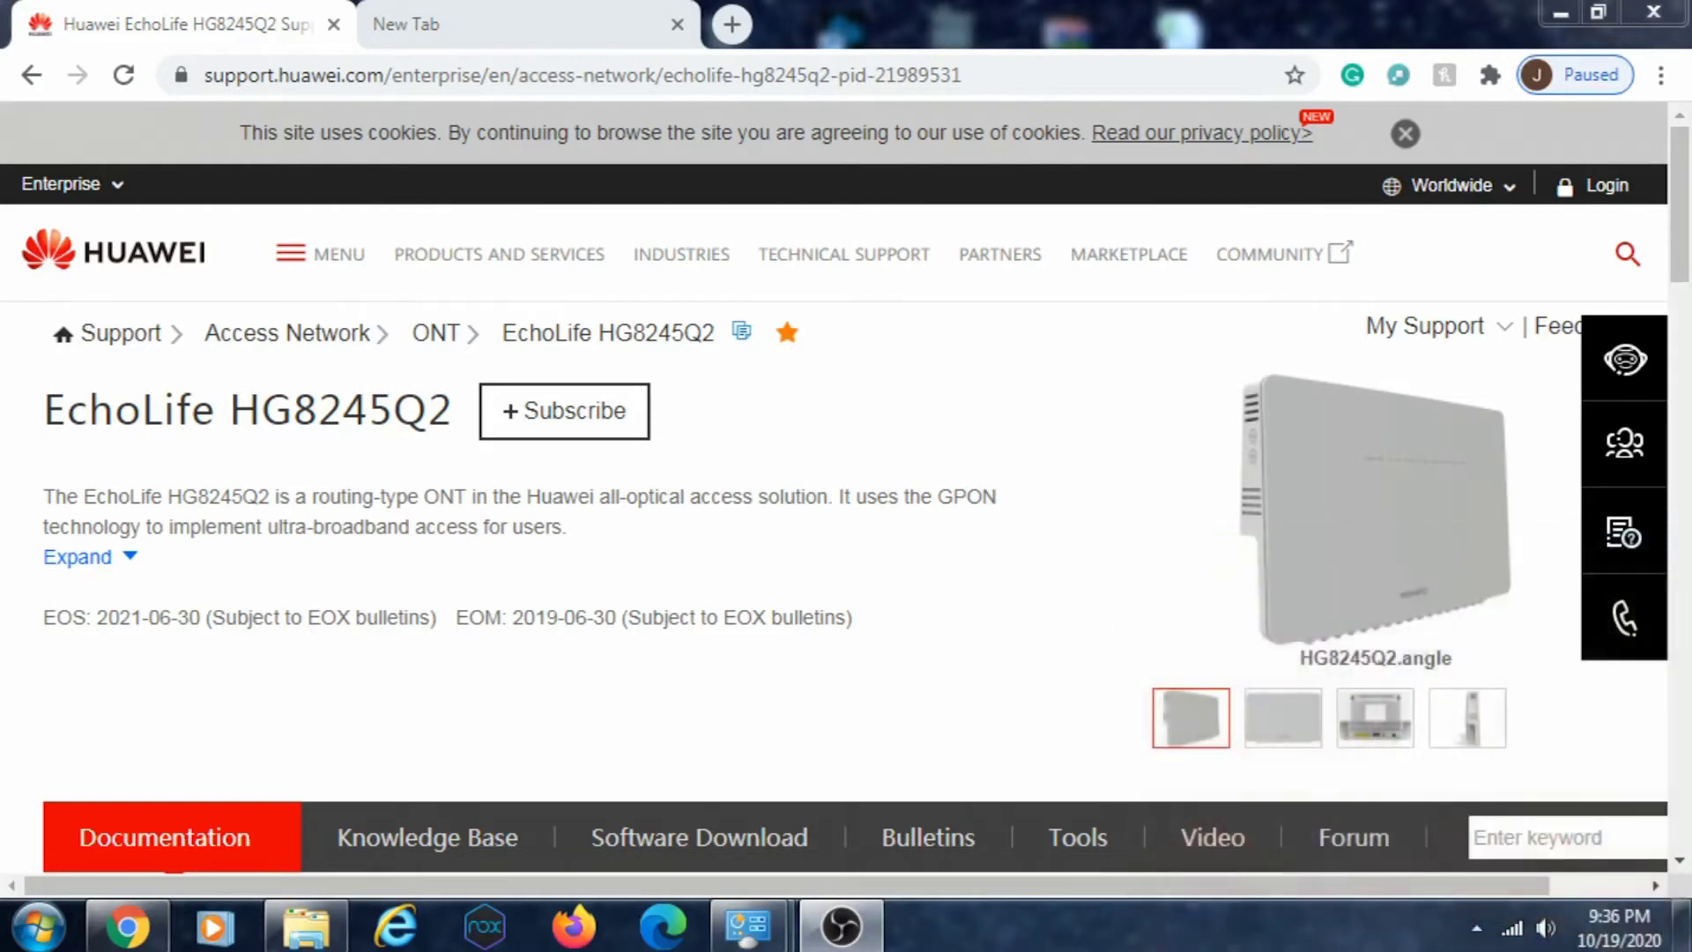
left_click(556, 23)
left_click(536, 75)
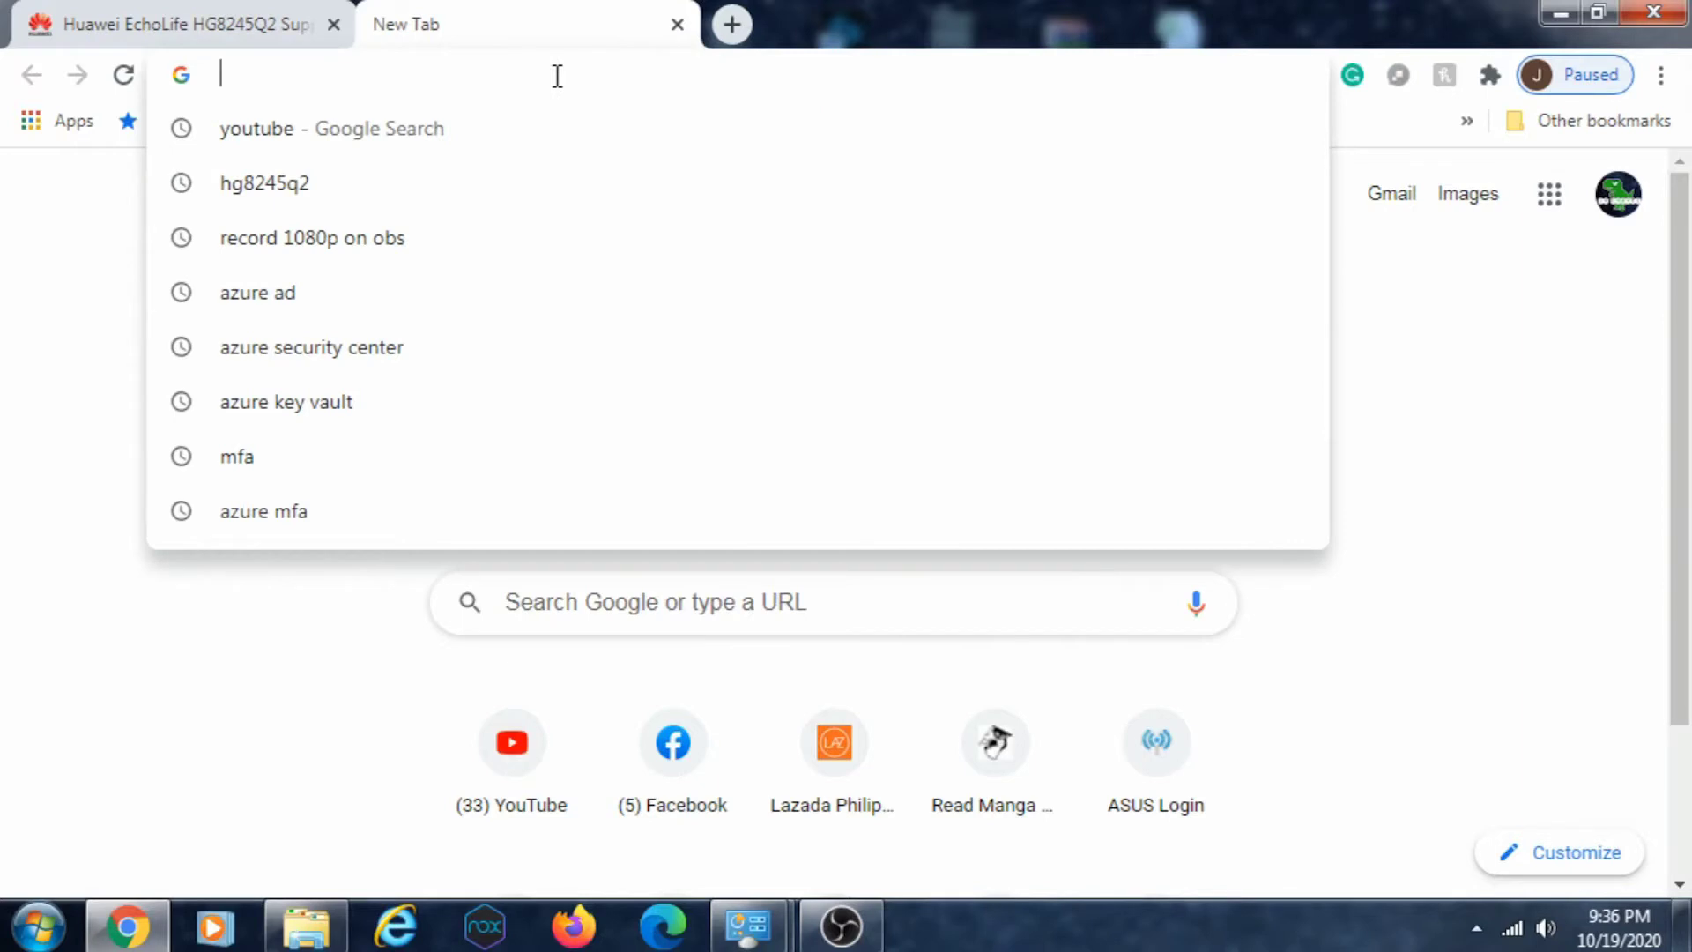
type("192.168.100.1")
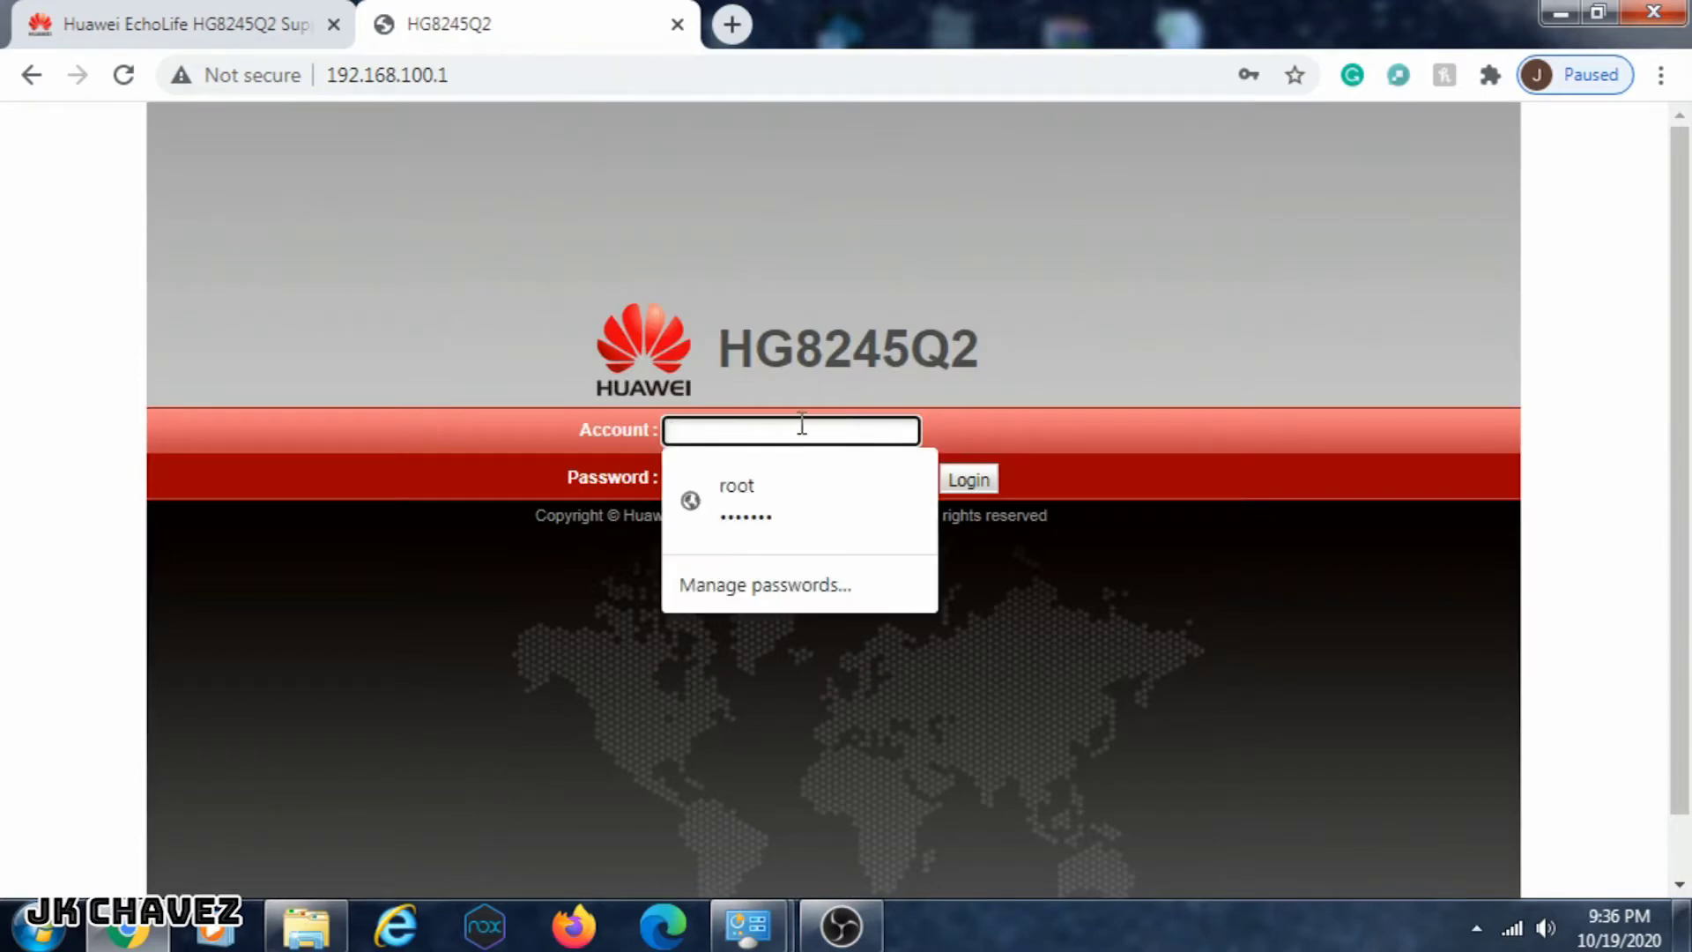
Step: Log in with the saved root credentials and go to the 2.4G basic wireless settings
left_click(777, 504)
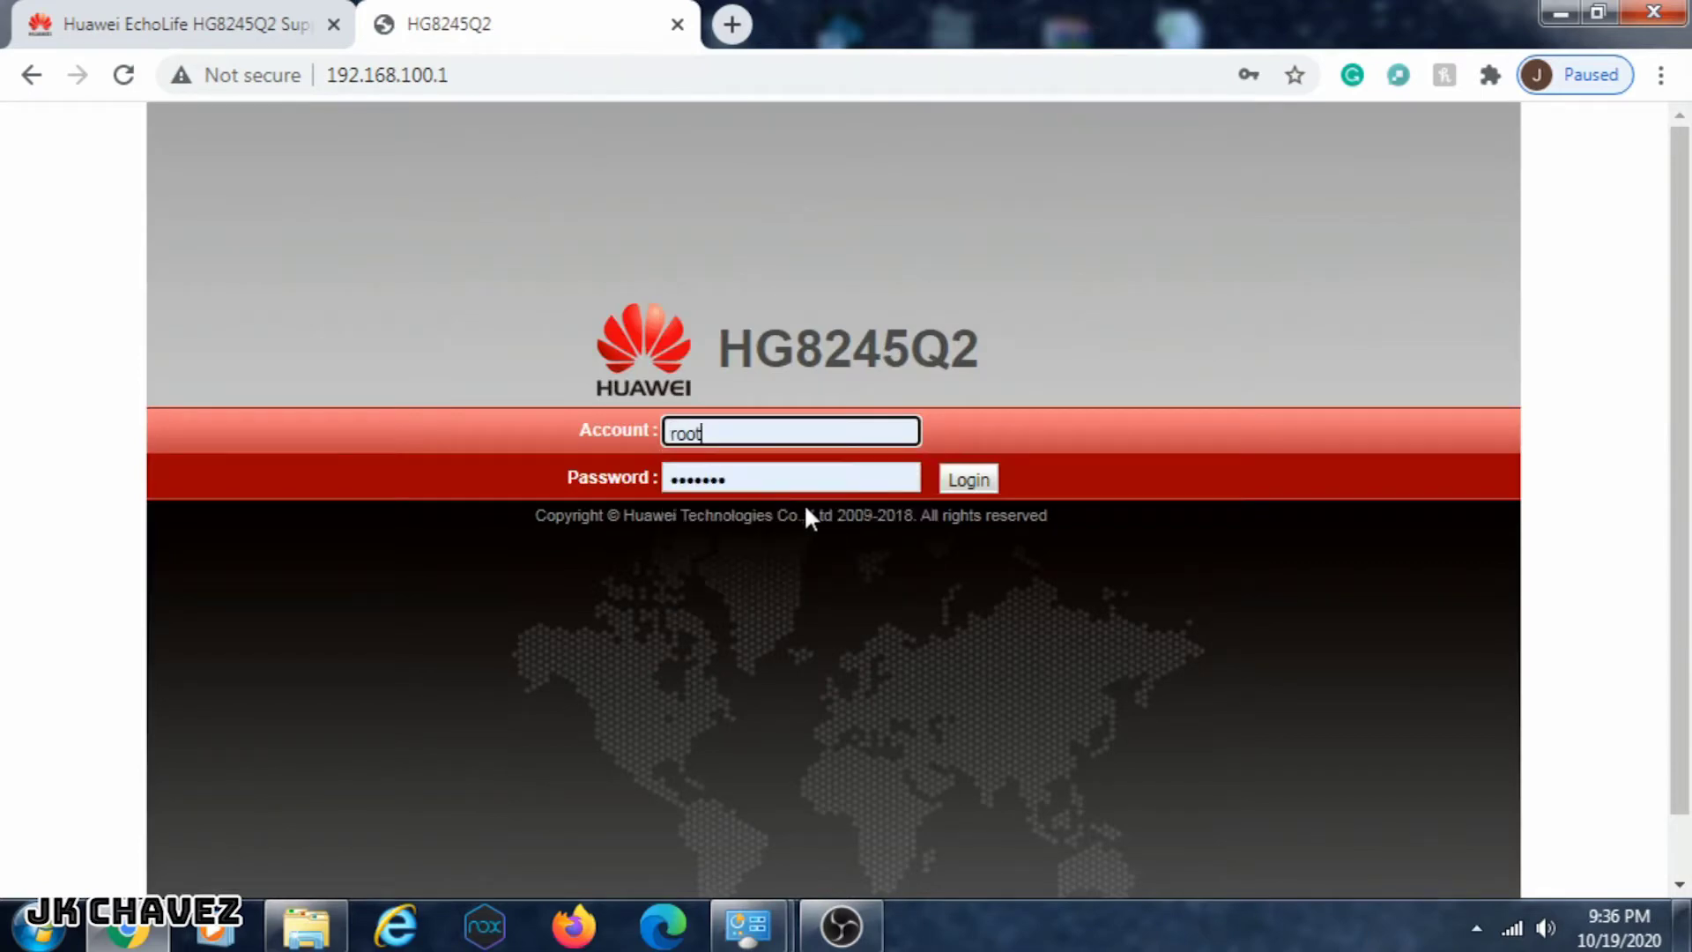
left_click(963, 482)
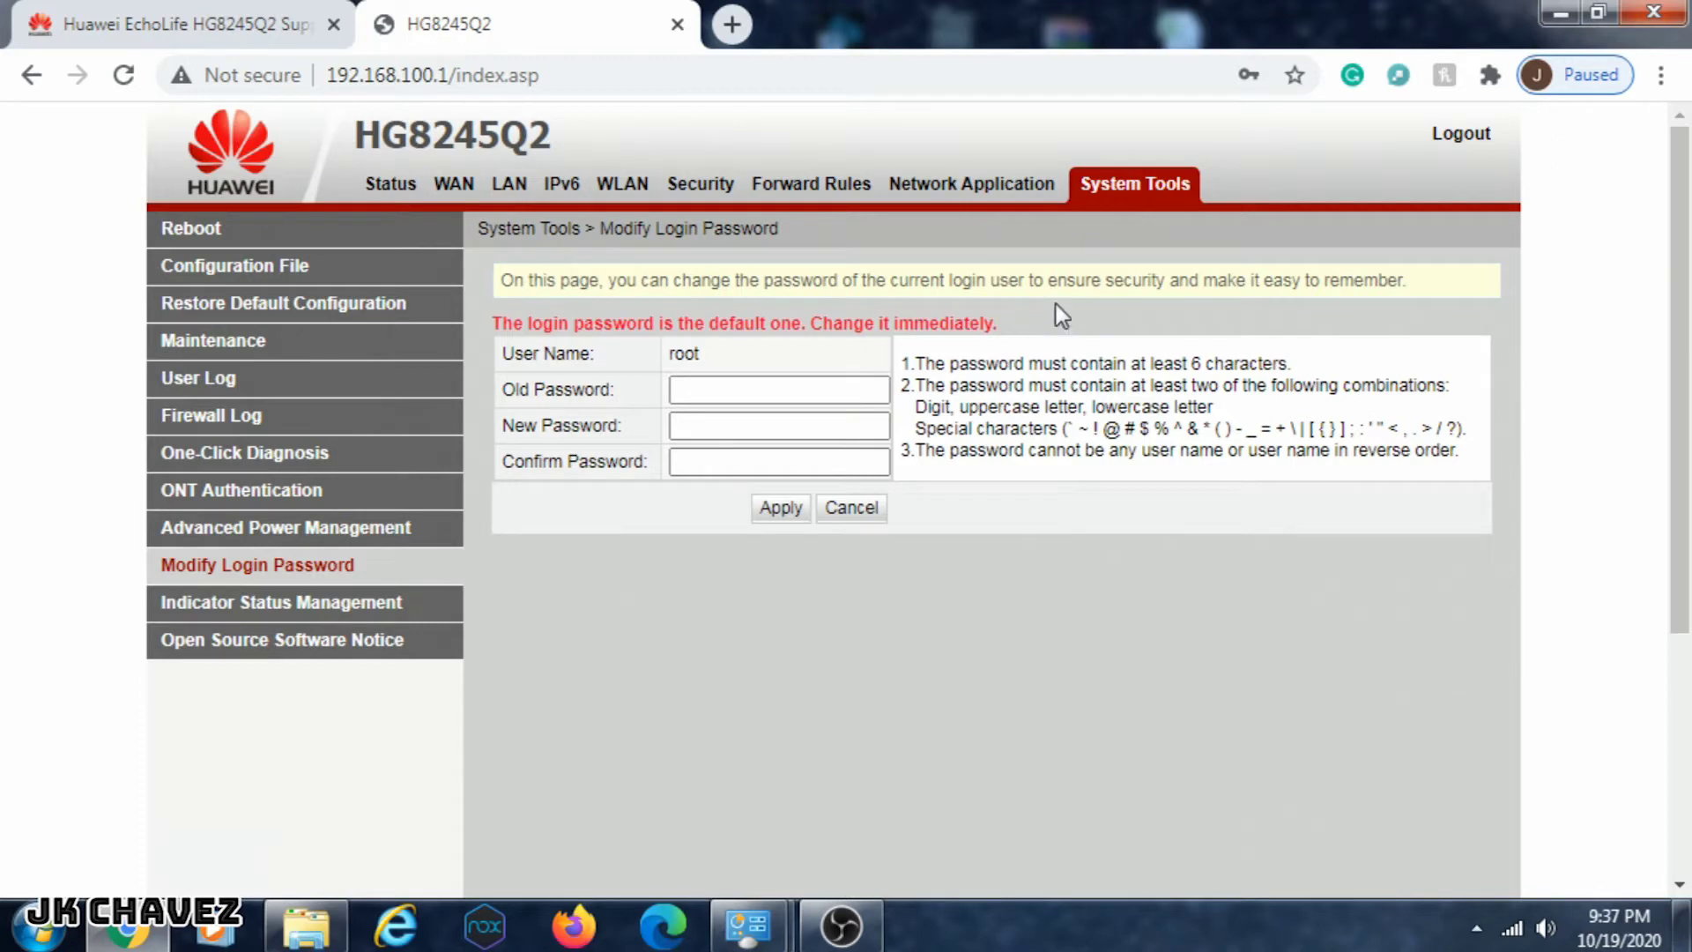
left_click(631, 194)
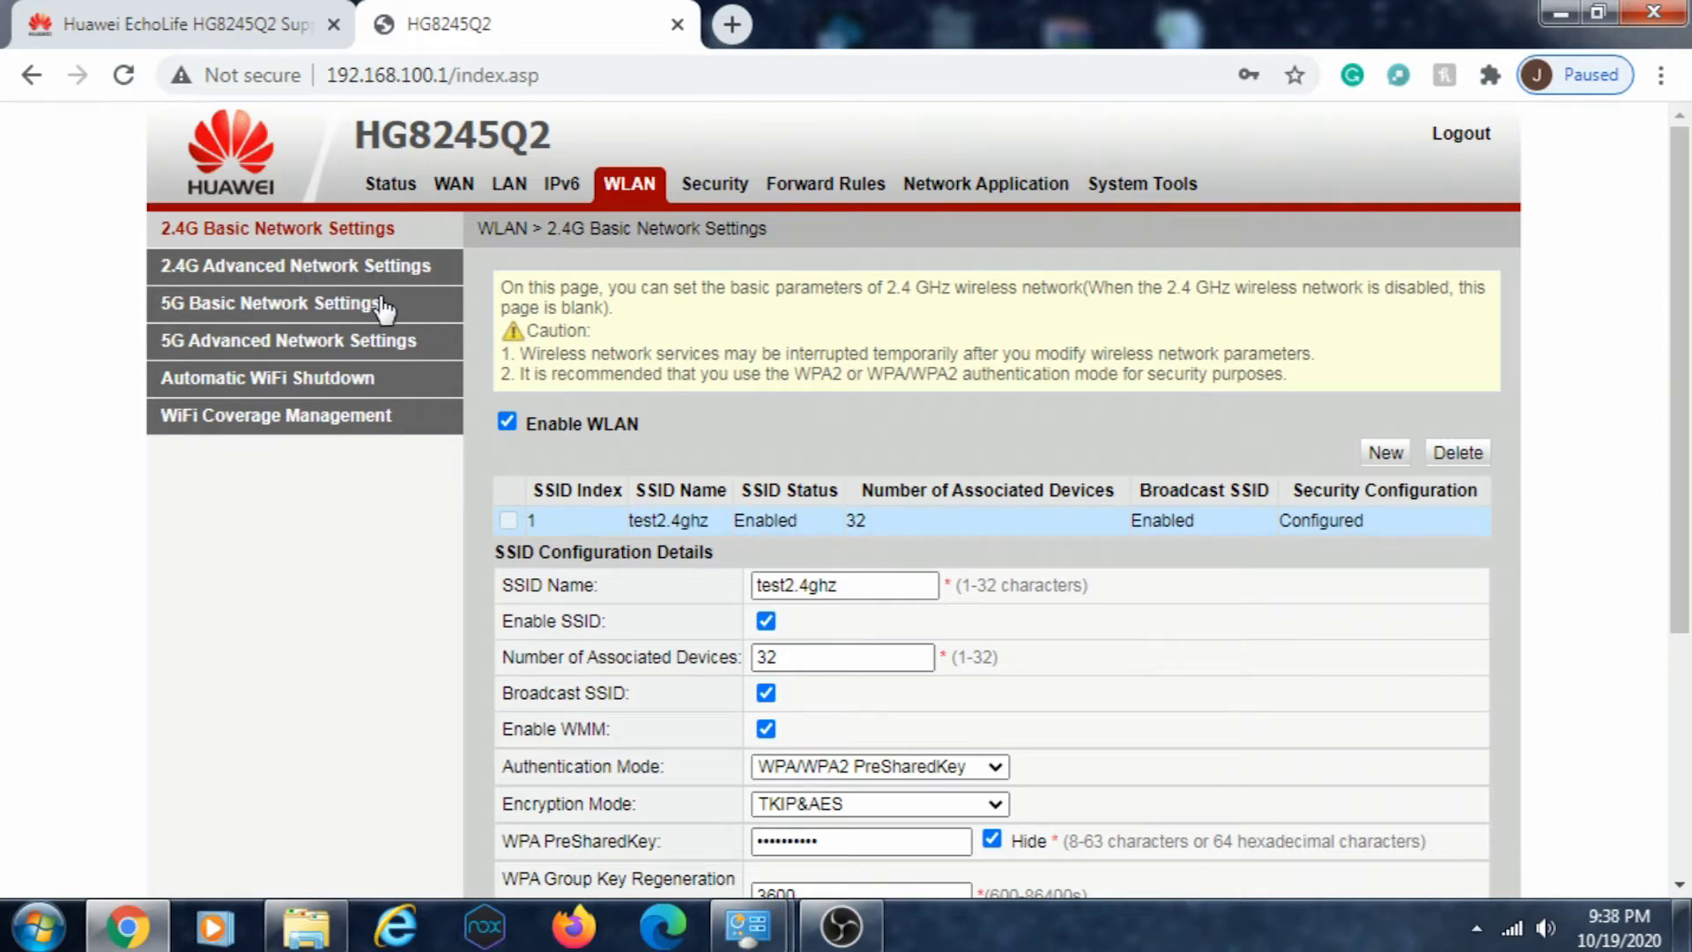
scroll(713, 367, "down", 2)
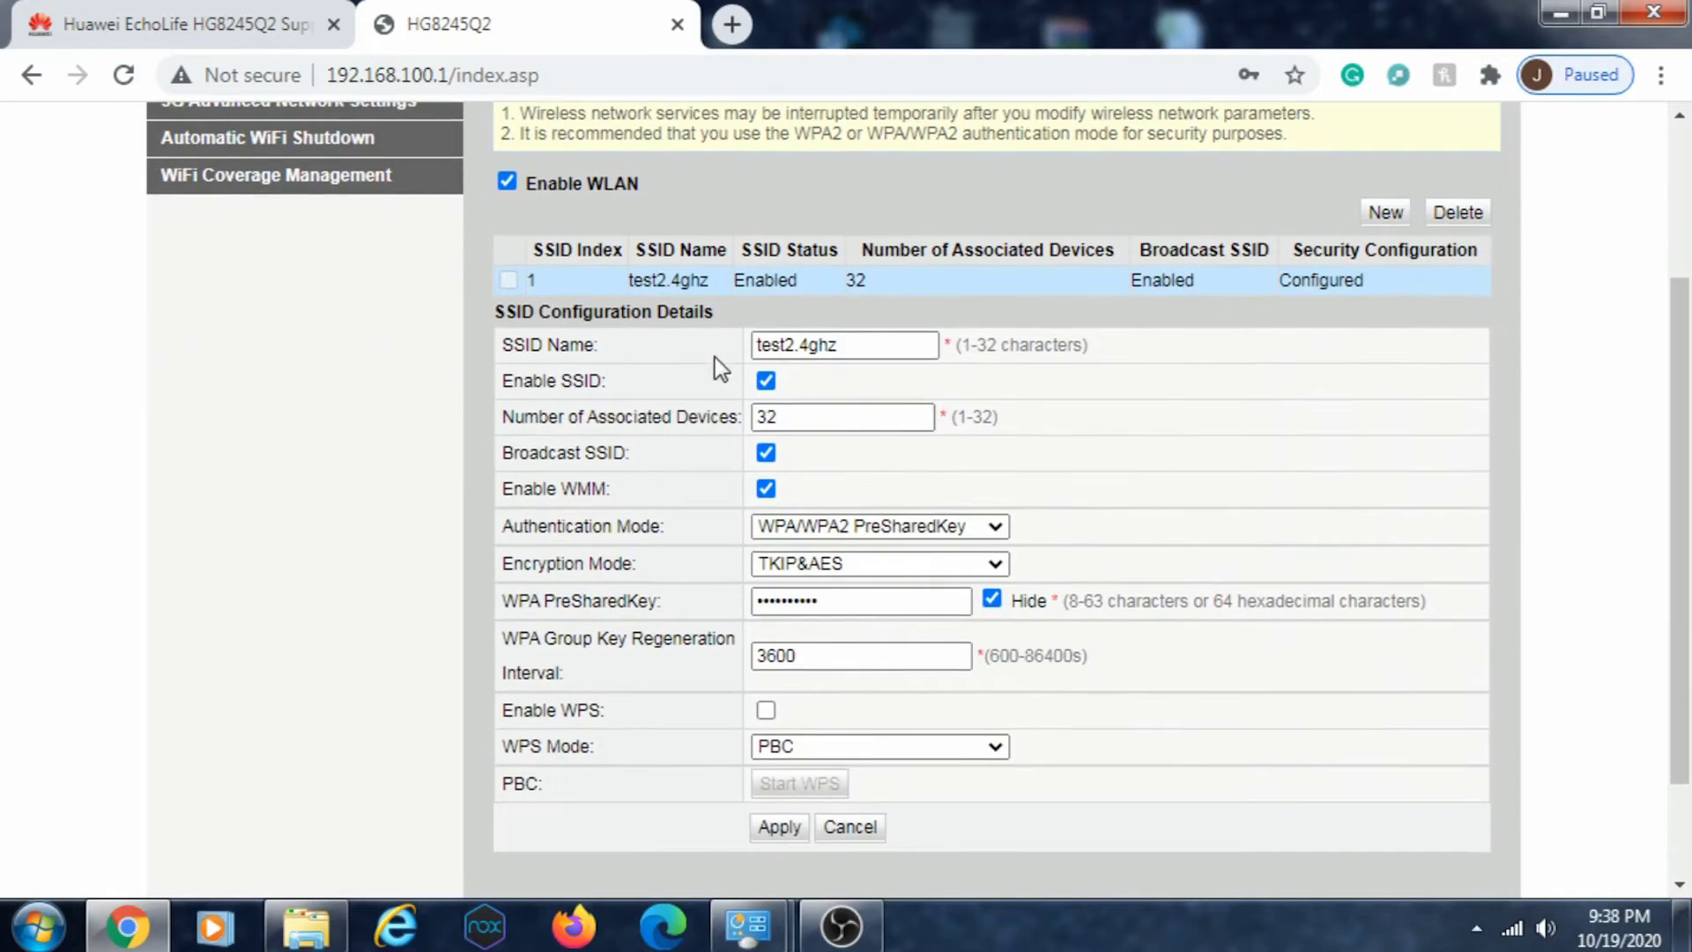
Step: Focus the 2.4 GHz SSID name field currently holding test2.4ghz
left_click(847, 345)
double_click(904, 344)
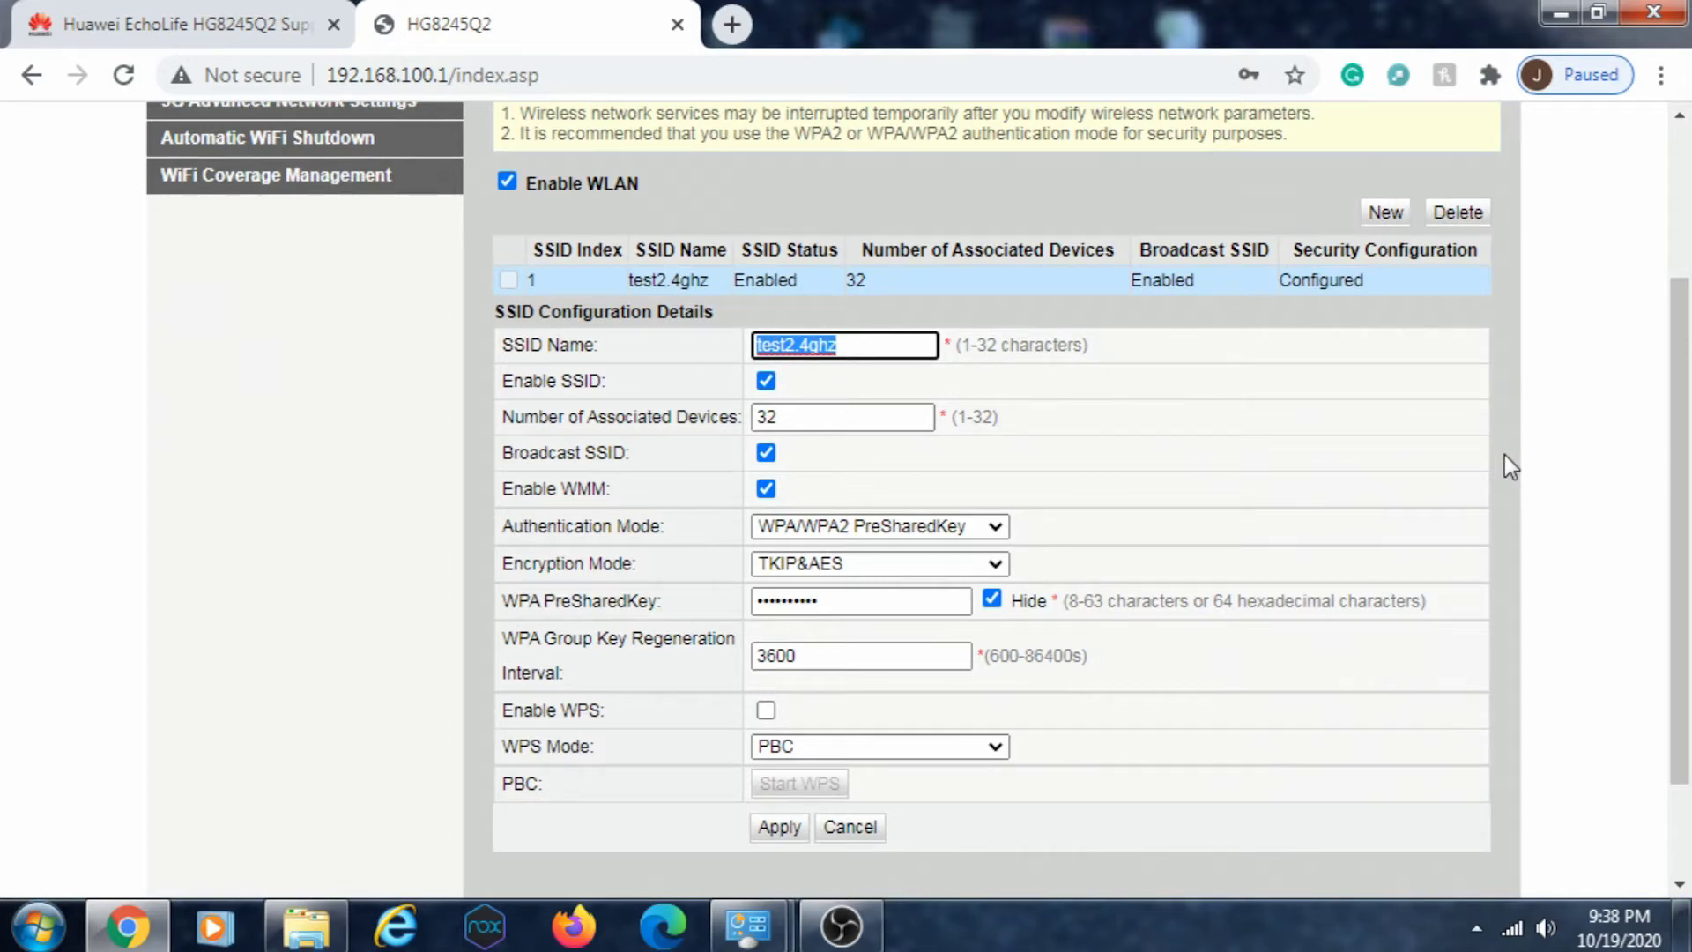
type("Converge")
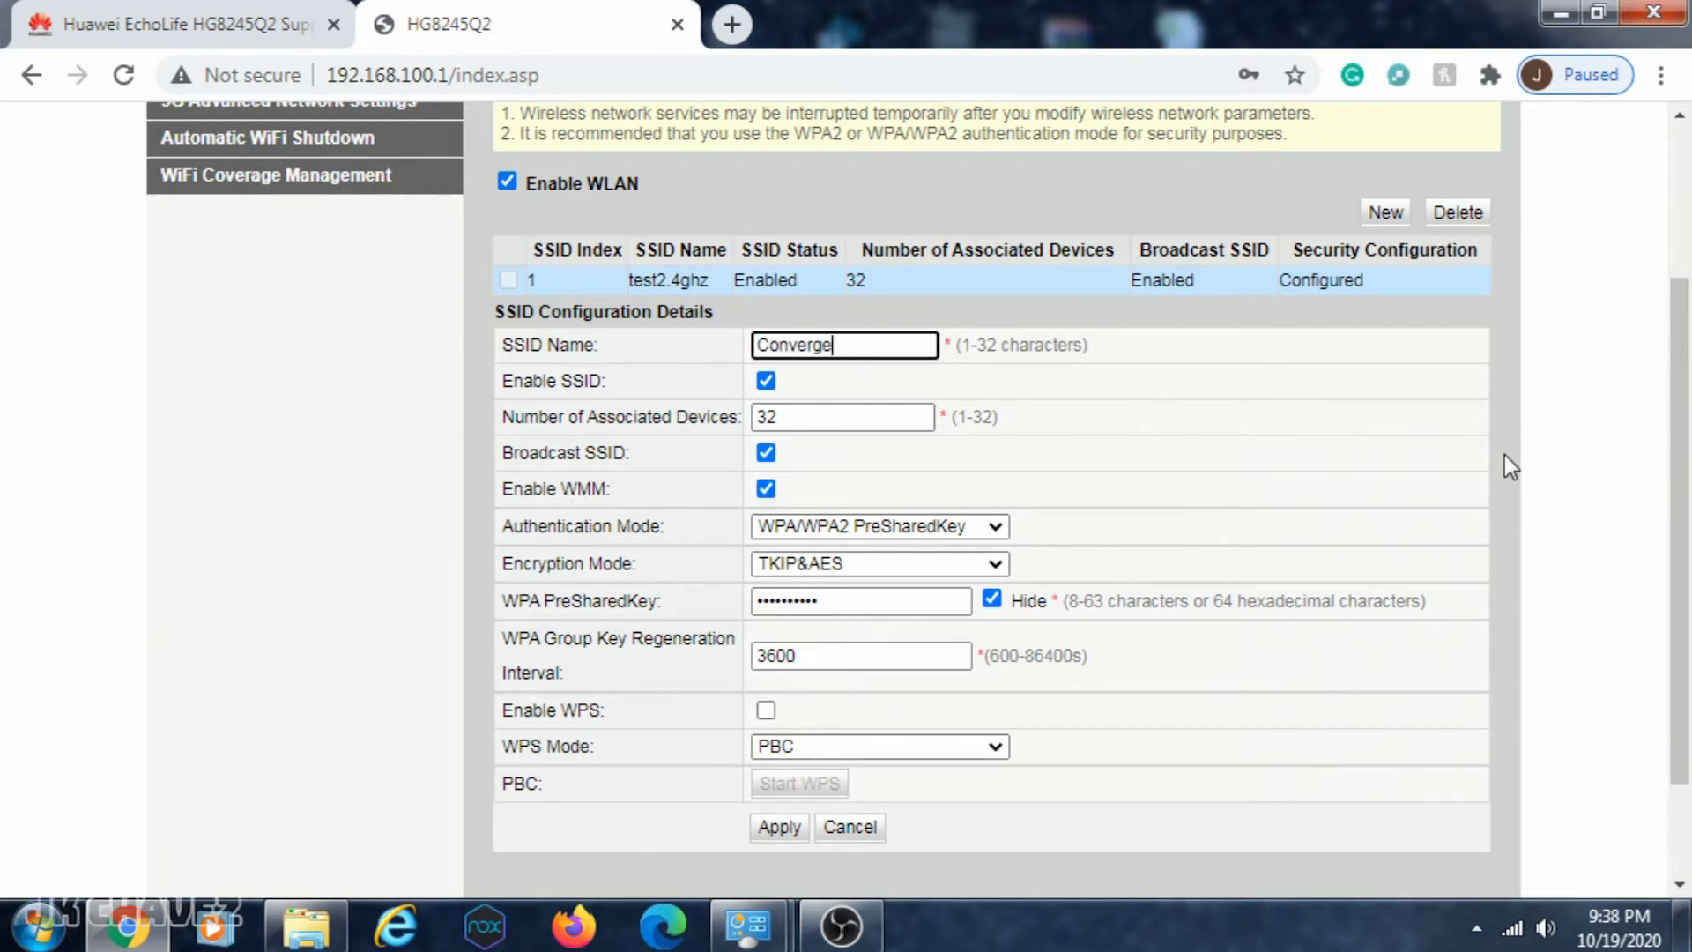
type("2.")
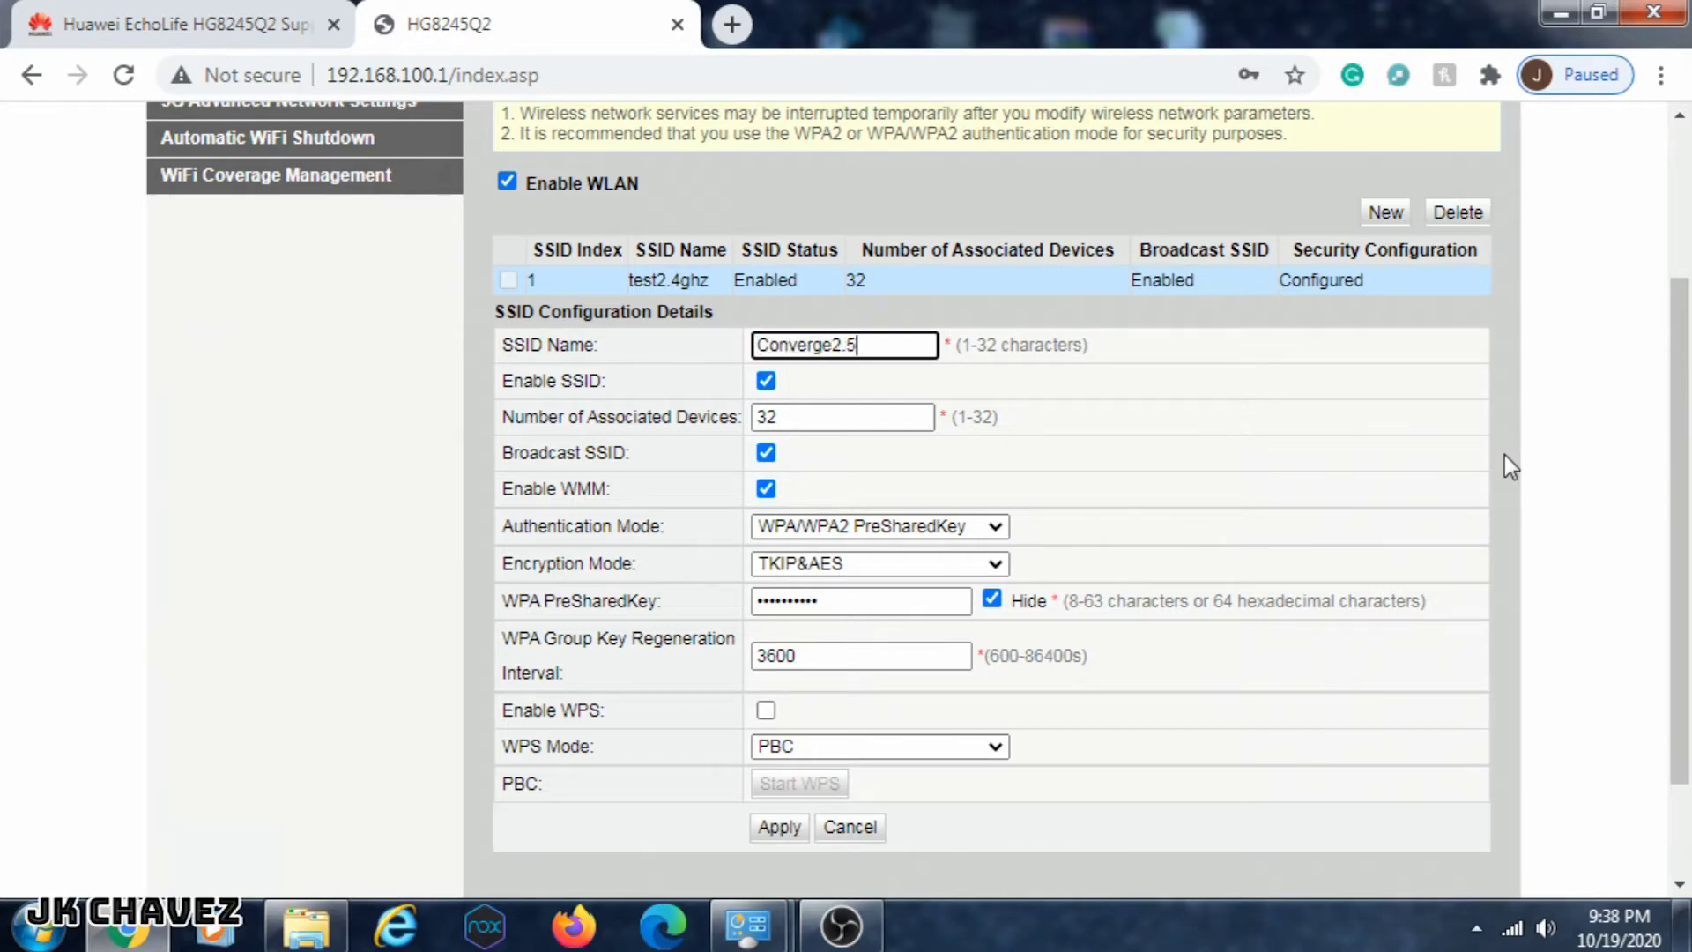
type("4")
left_click_drag(907, 597, 171, 578)
left_click(992, 600)
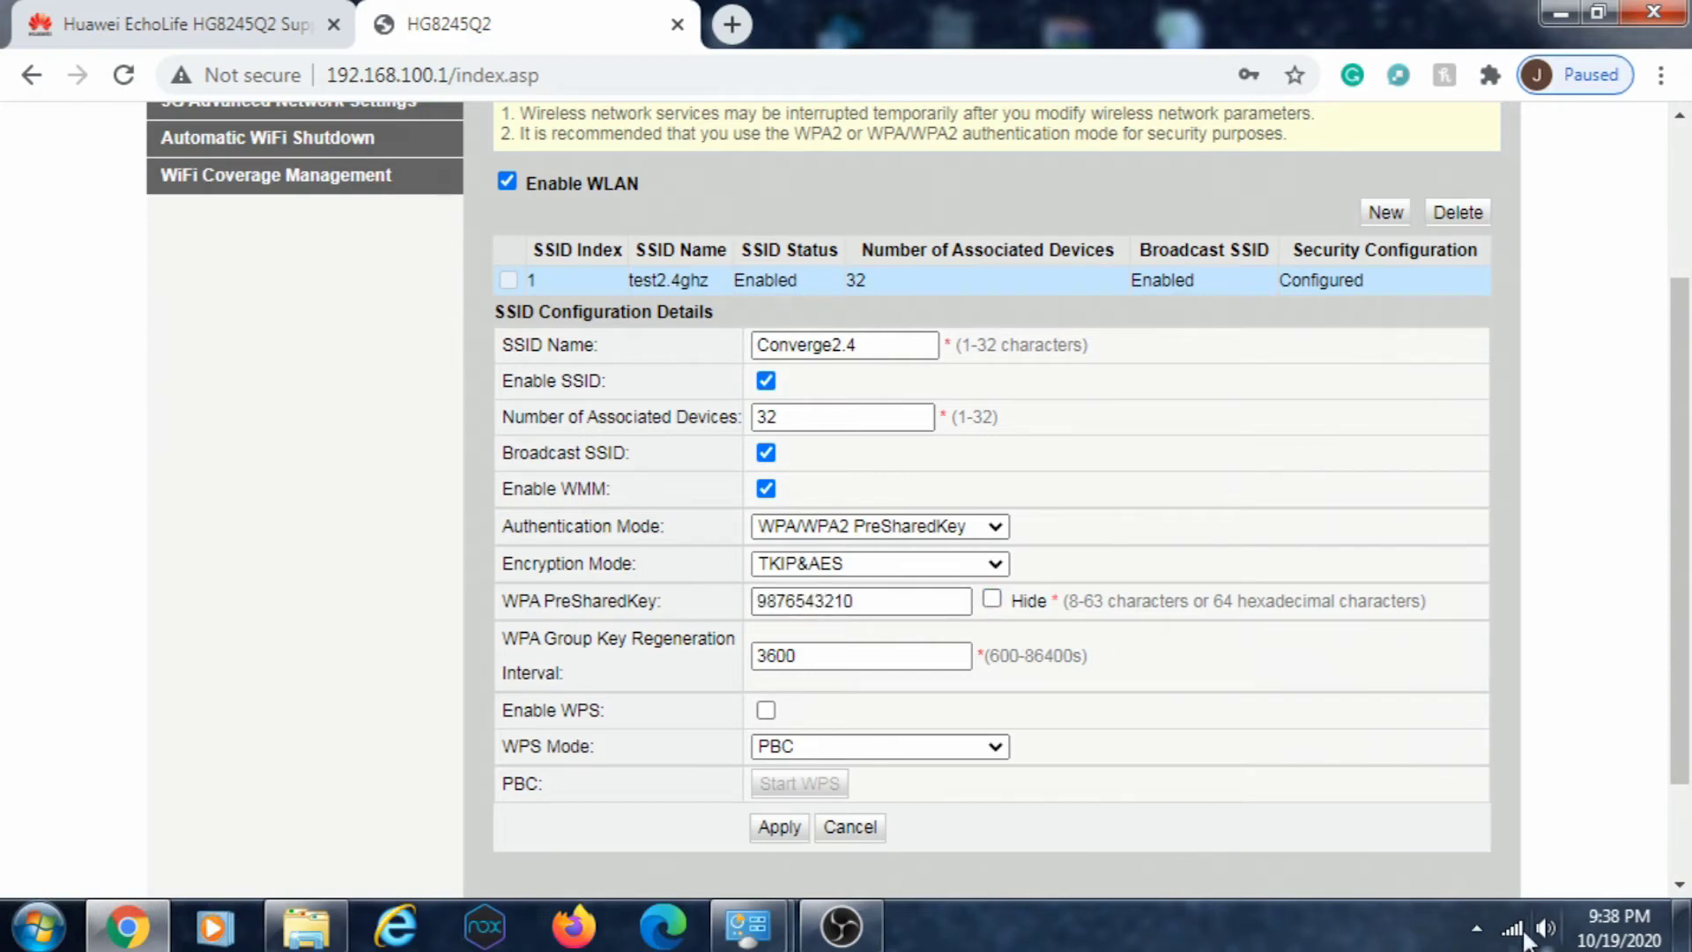
mouse_move(1513, 928)
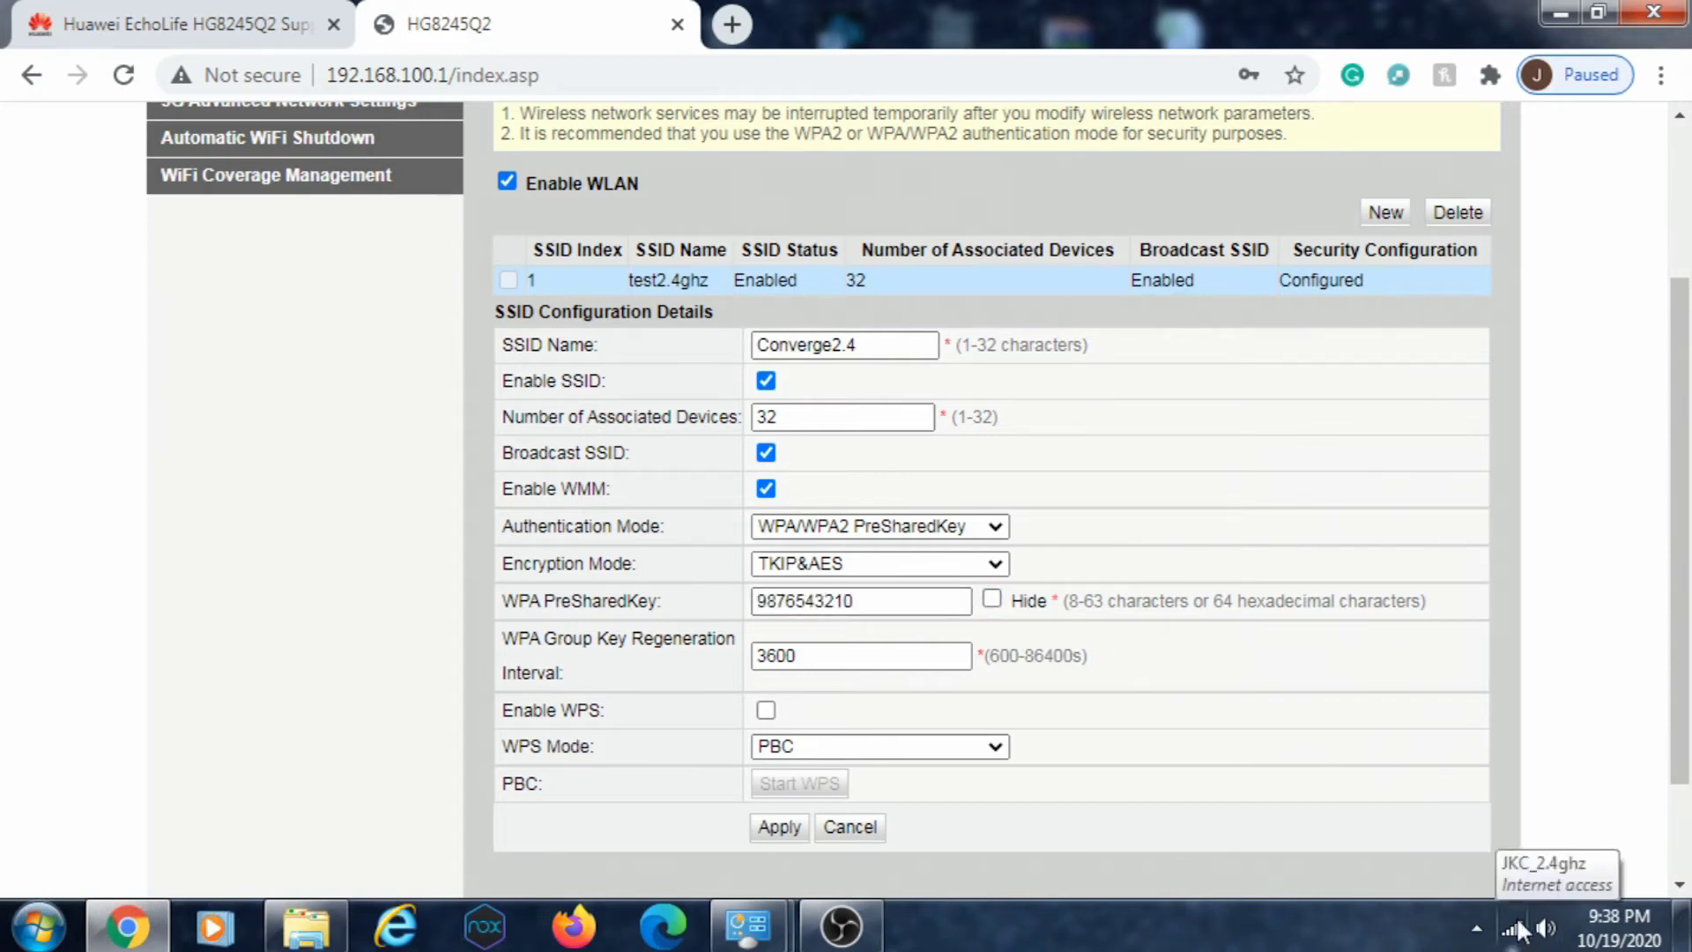
Step: Check the PC's current wireless network, then apply the new 2.4 GHz name and key
left_click(1521, 931)
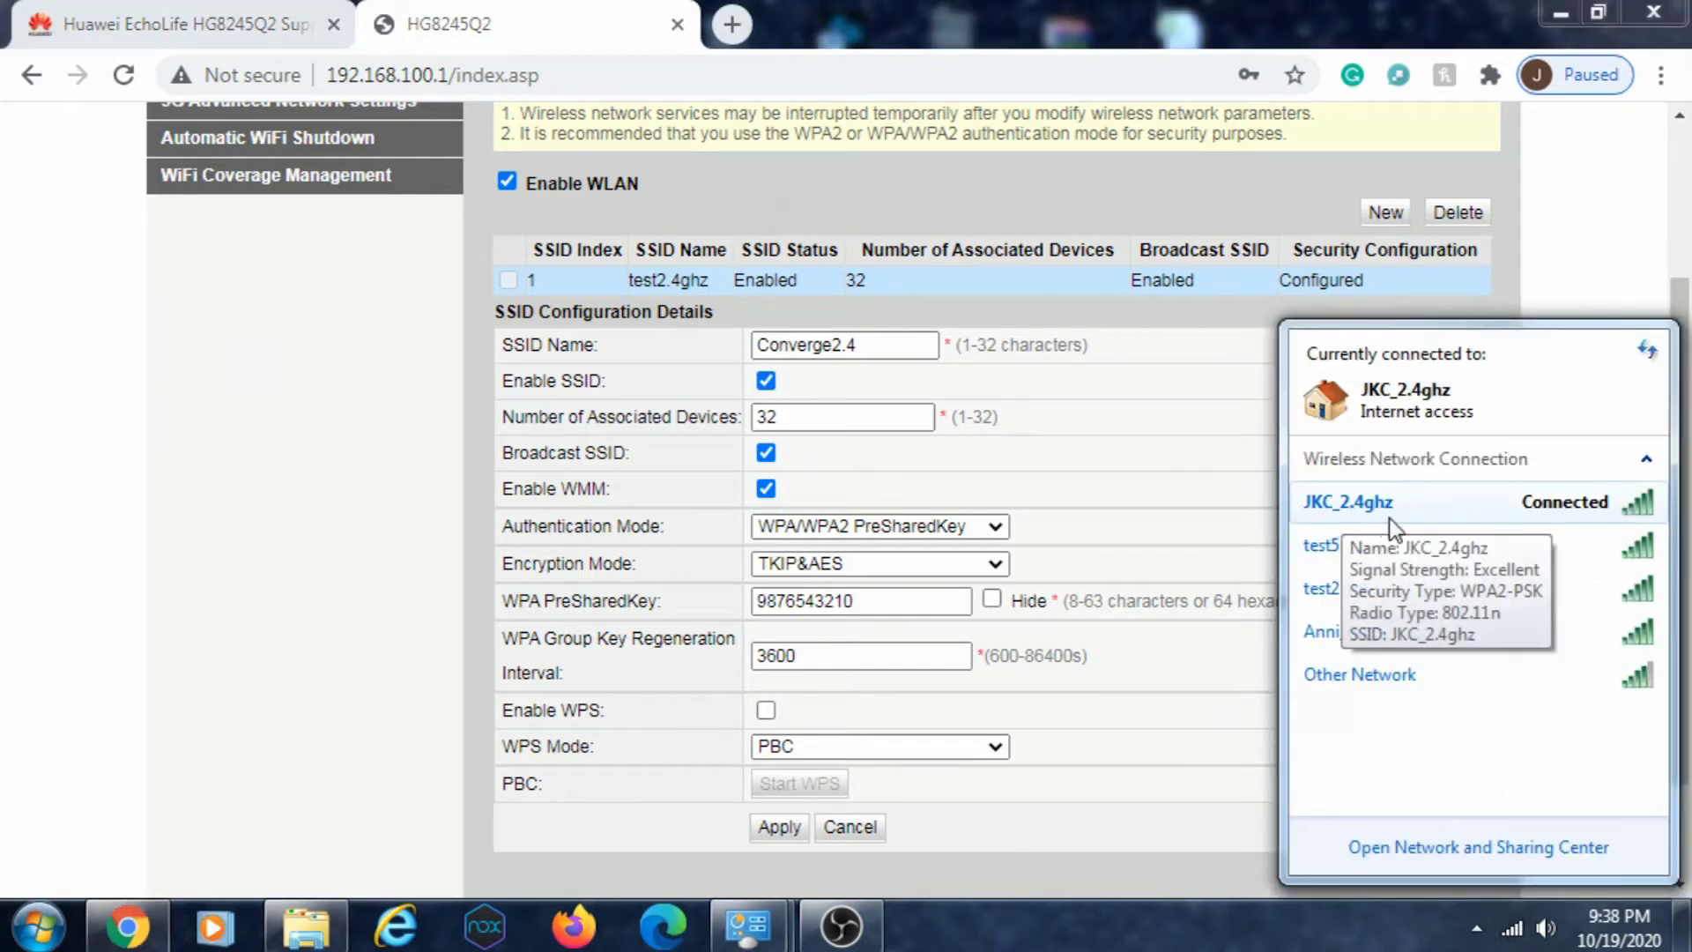
left_click(1567, 252)
scroll(1006, 622, "down", 2)
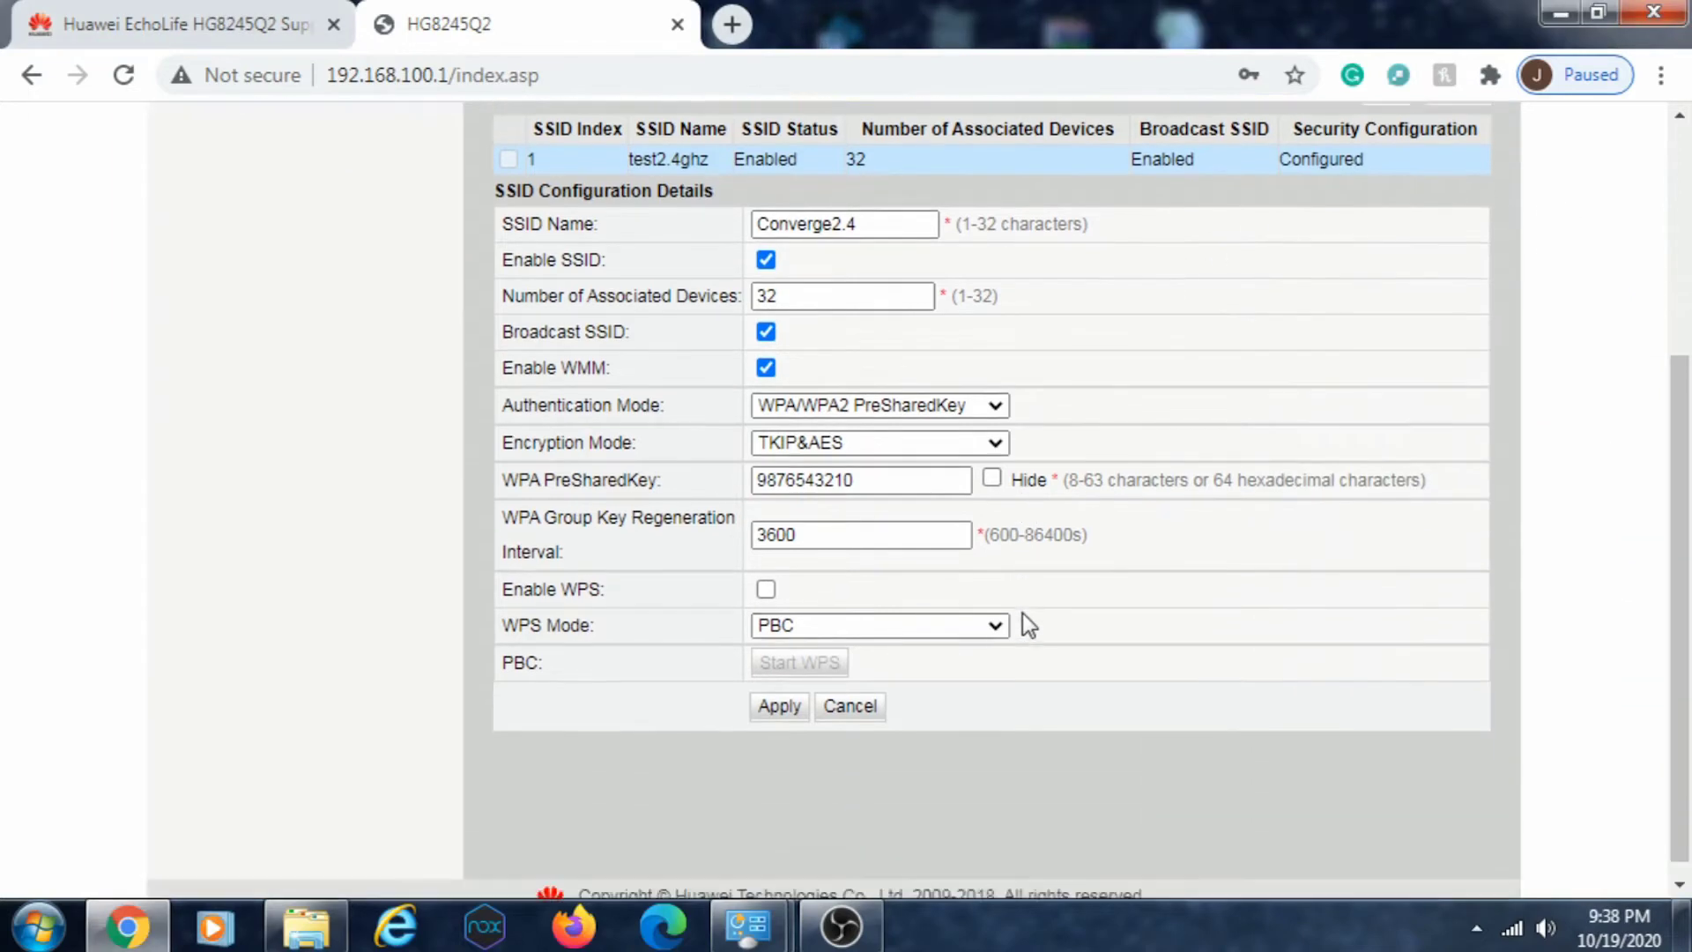
left_click(780, 689)
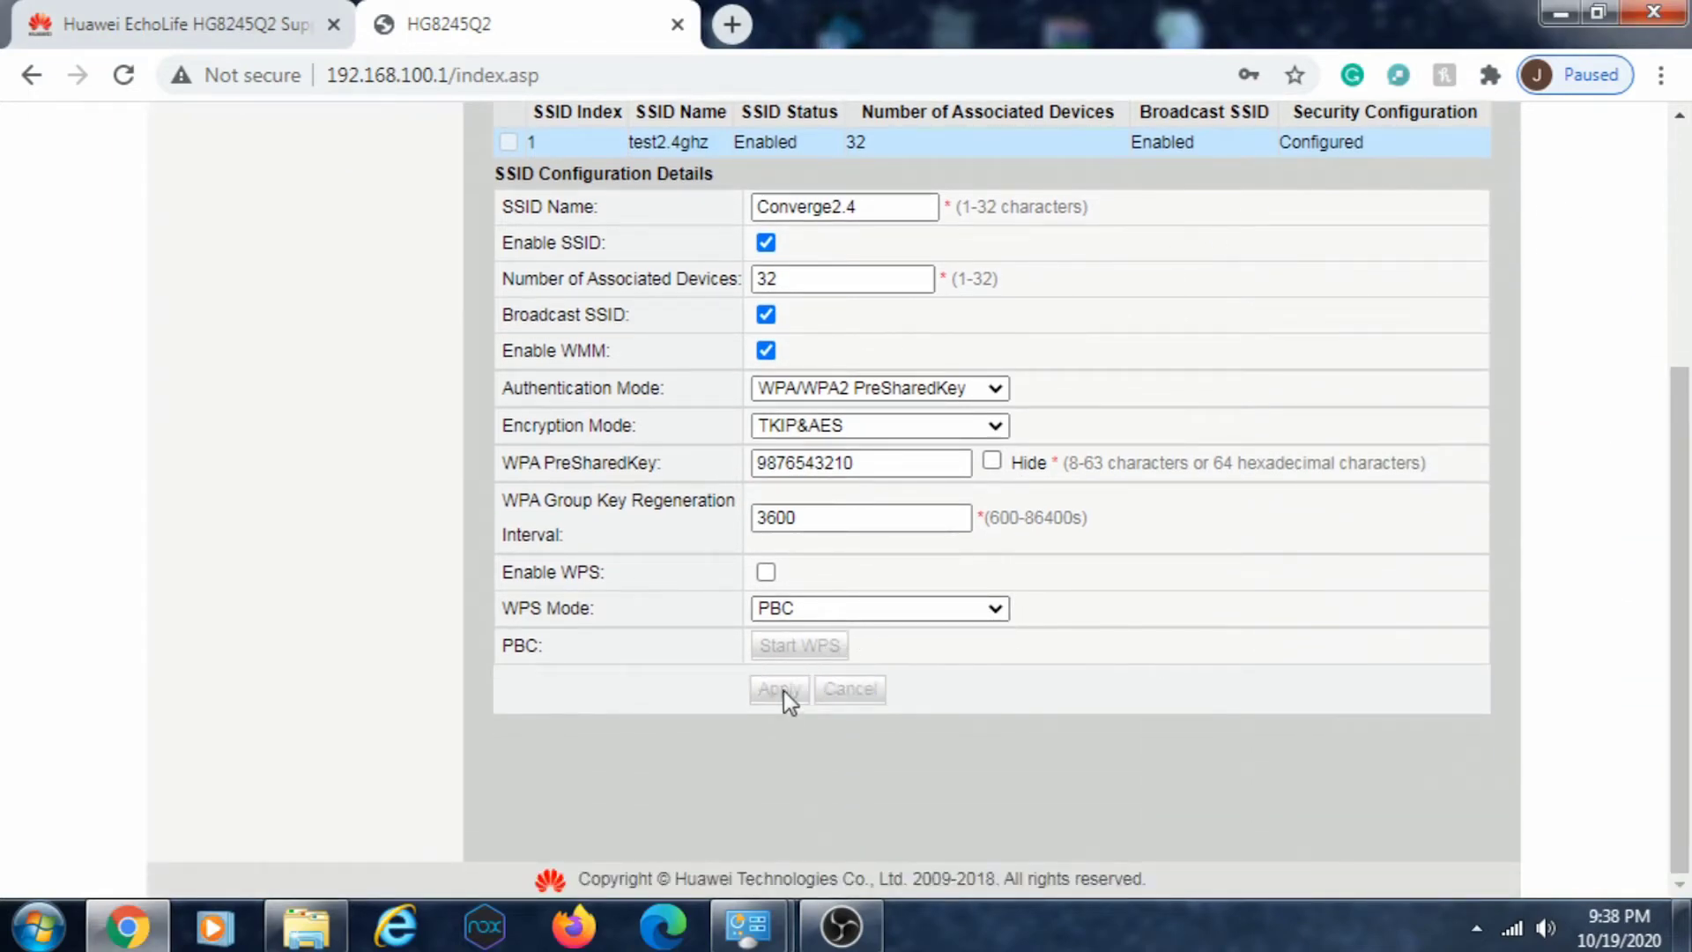
Step: Refresh Windows 7's wireless list to confirm Converge2.4 is broadcasting
left_click(1511, 927)
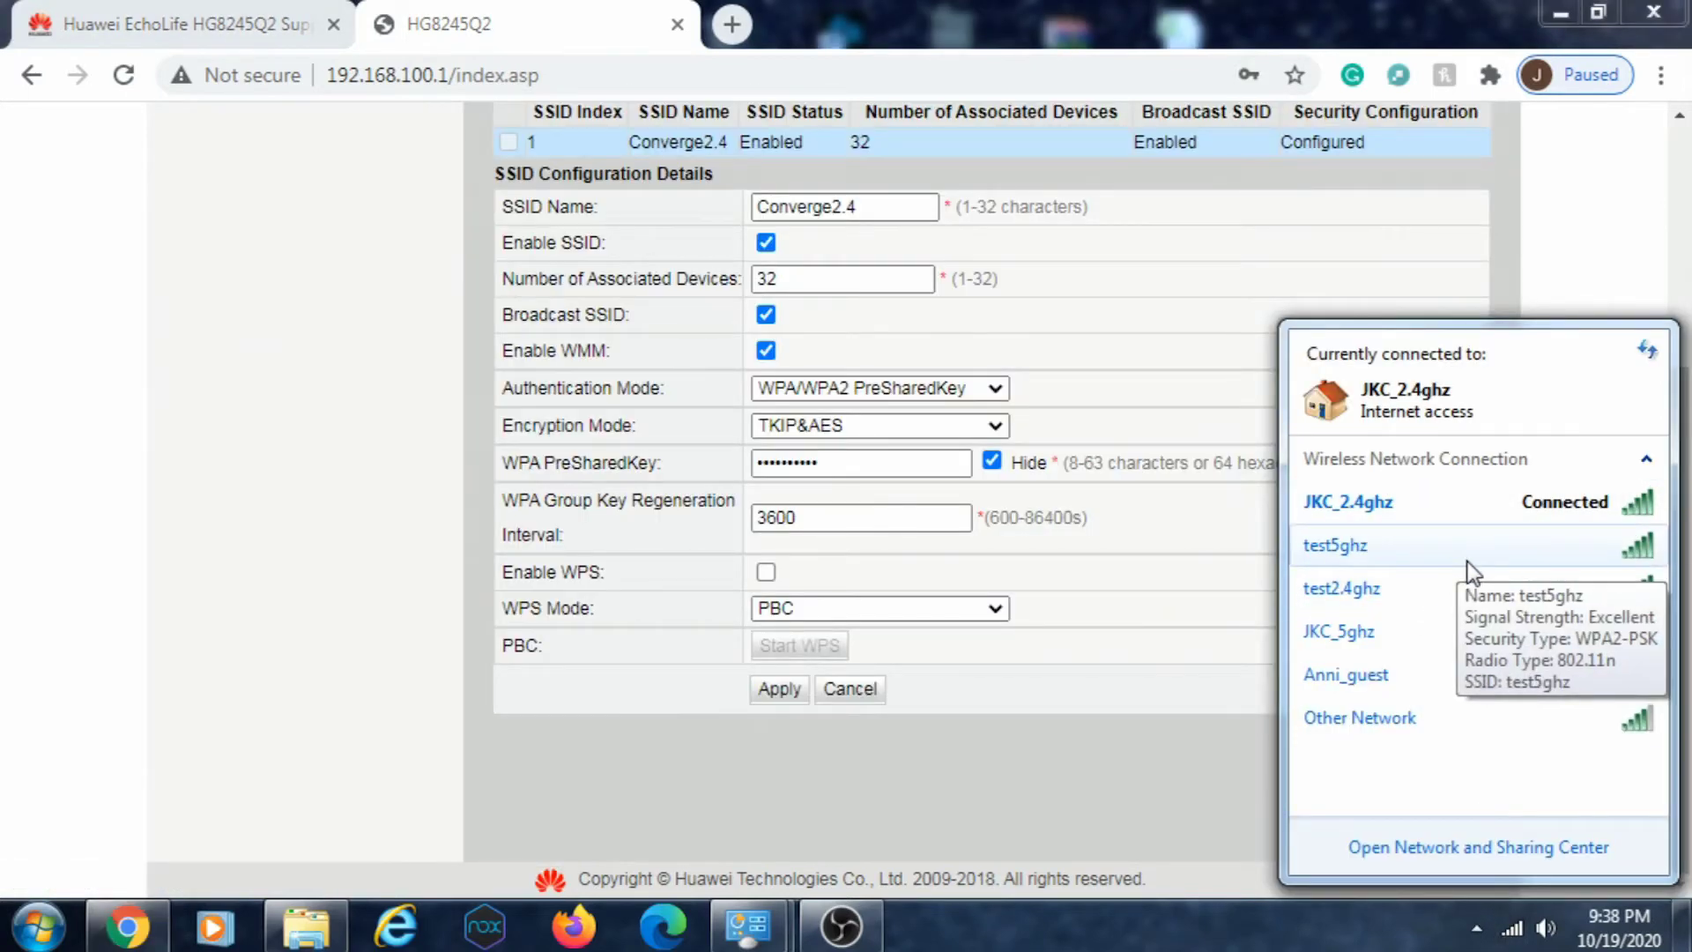
left_click(1648, 352)
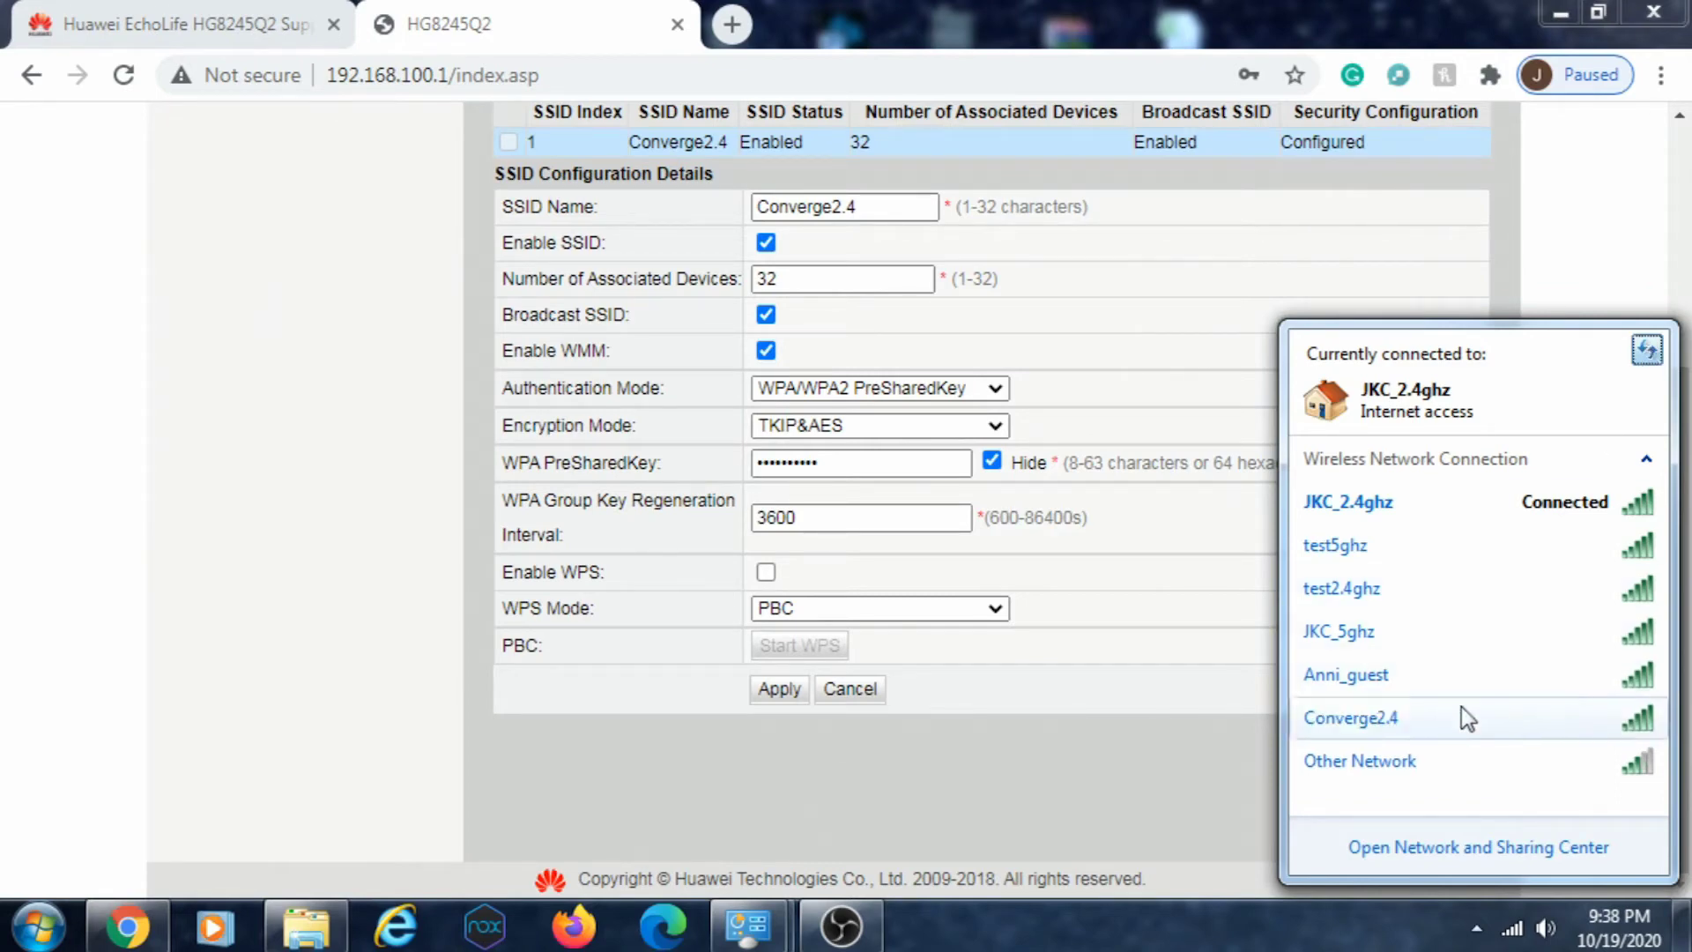
Step: Connect the PC to Converge2.4 with its security key and set it as a Home network
left_click(1396, 725)
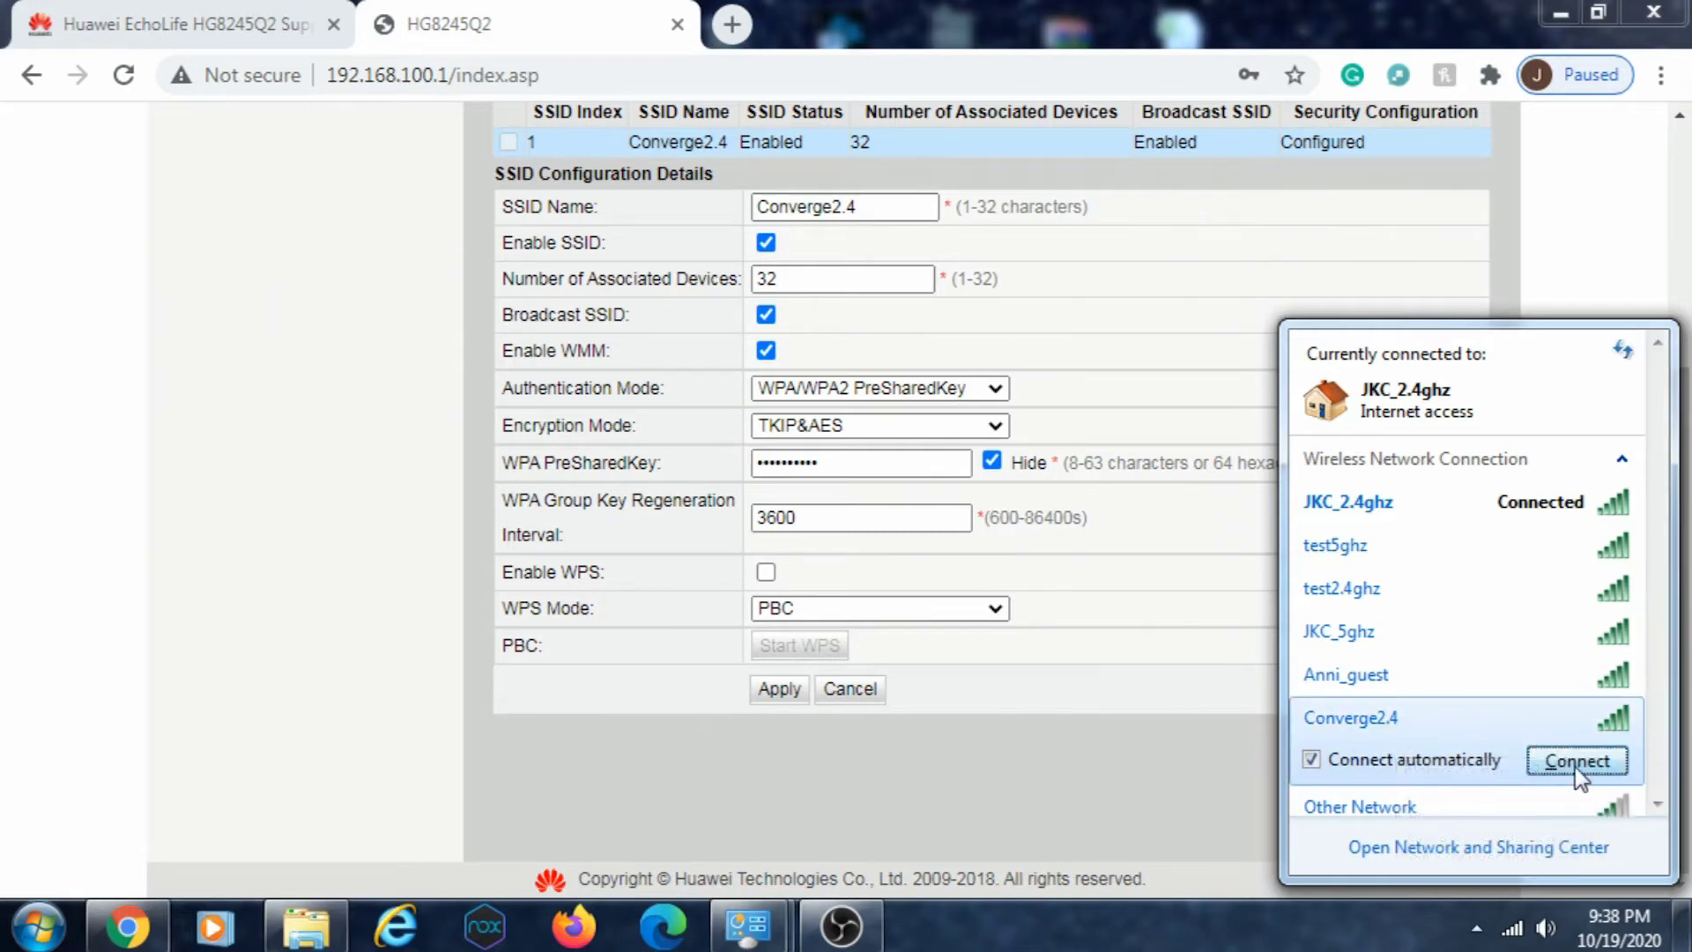
left_click(1578, 763)
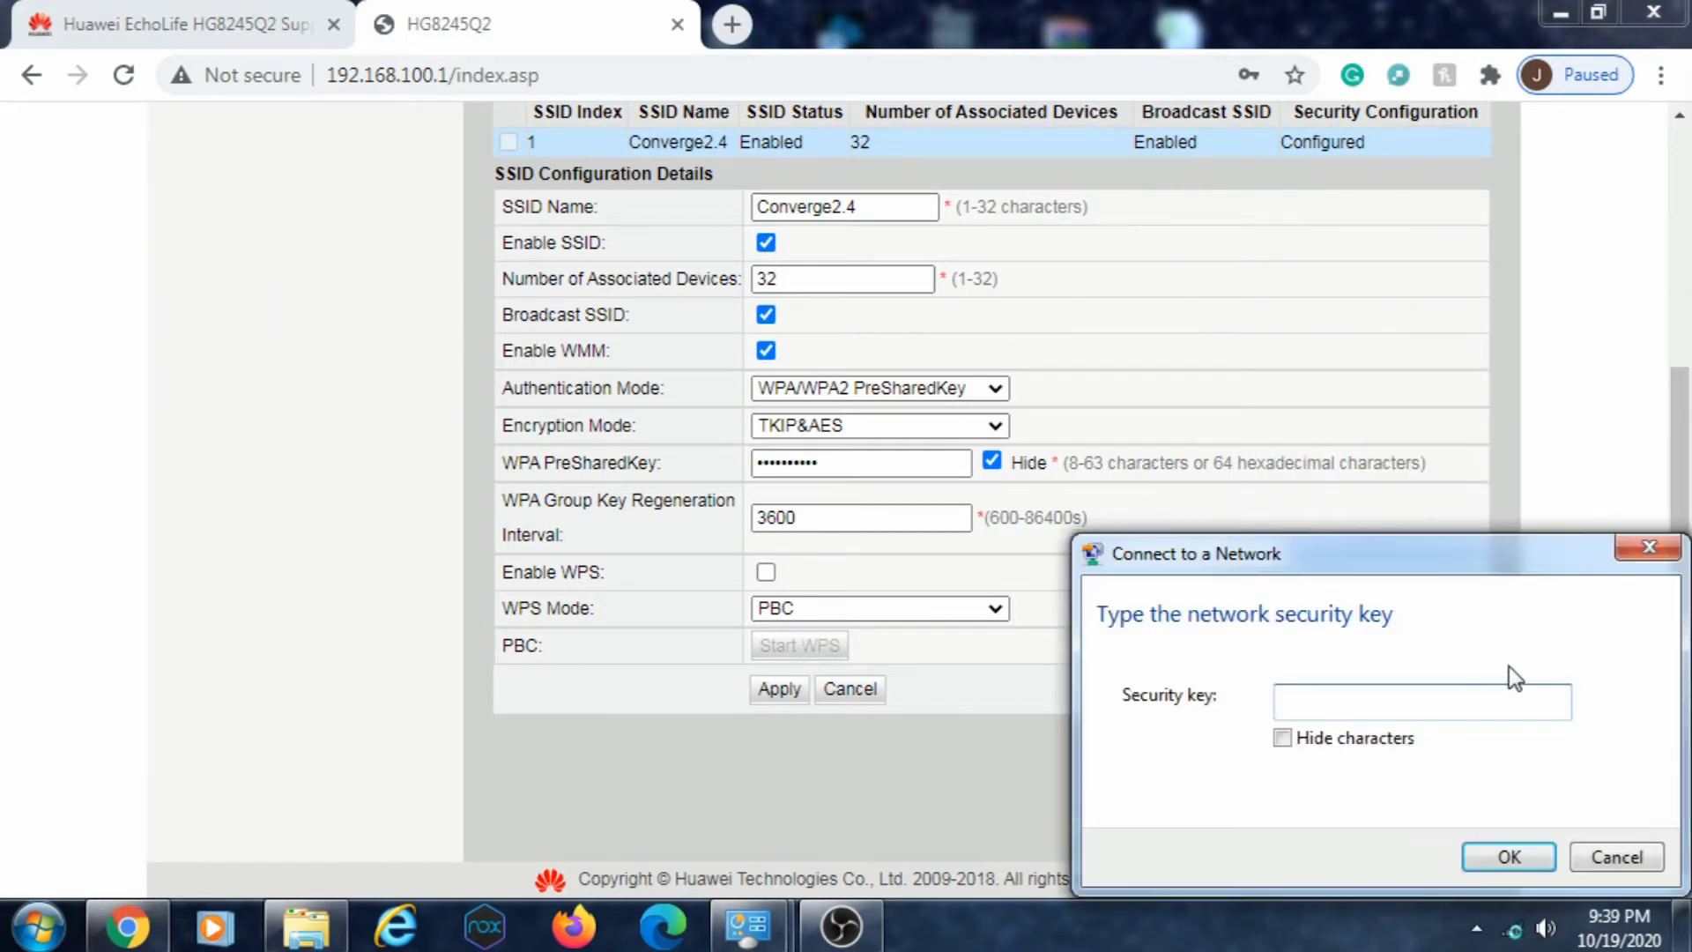
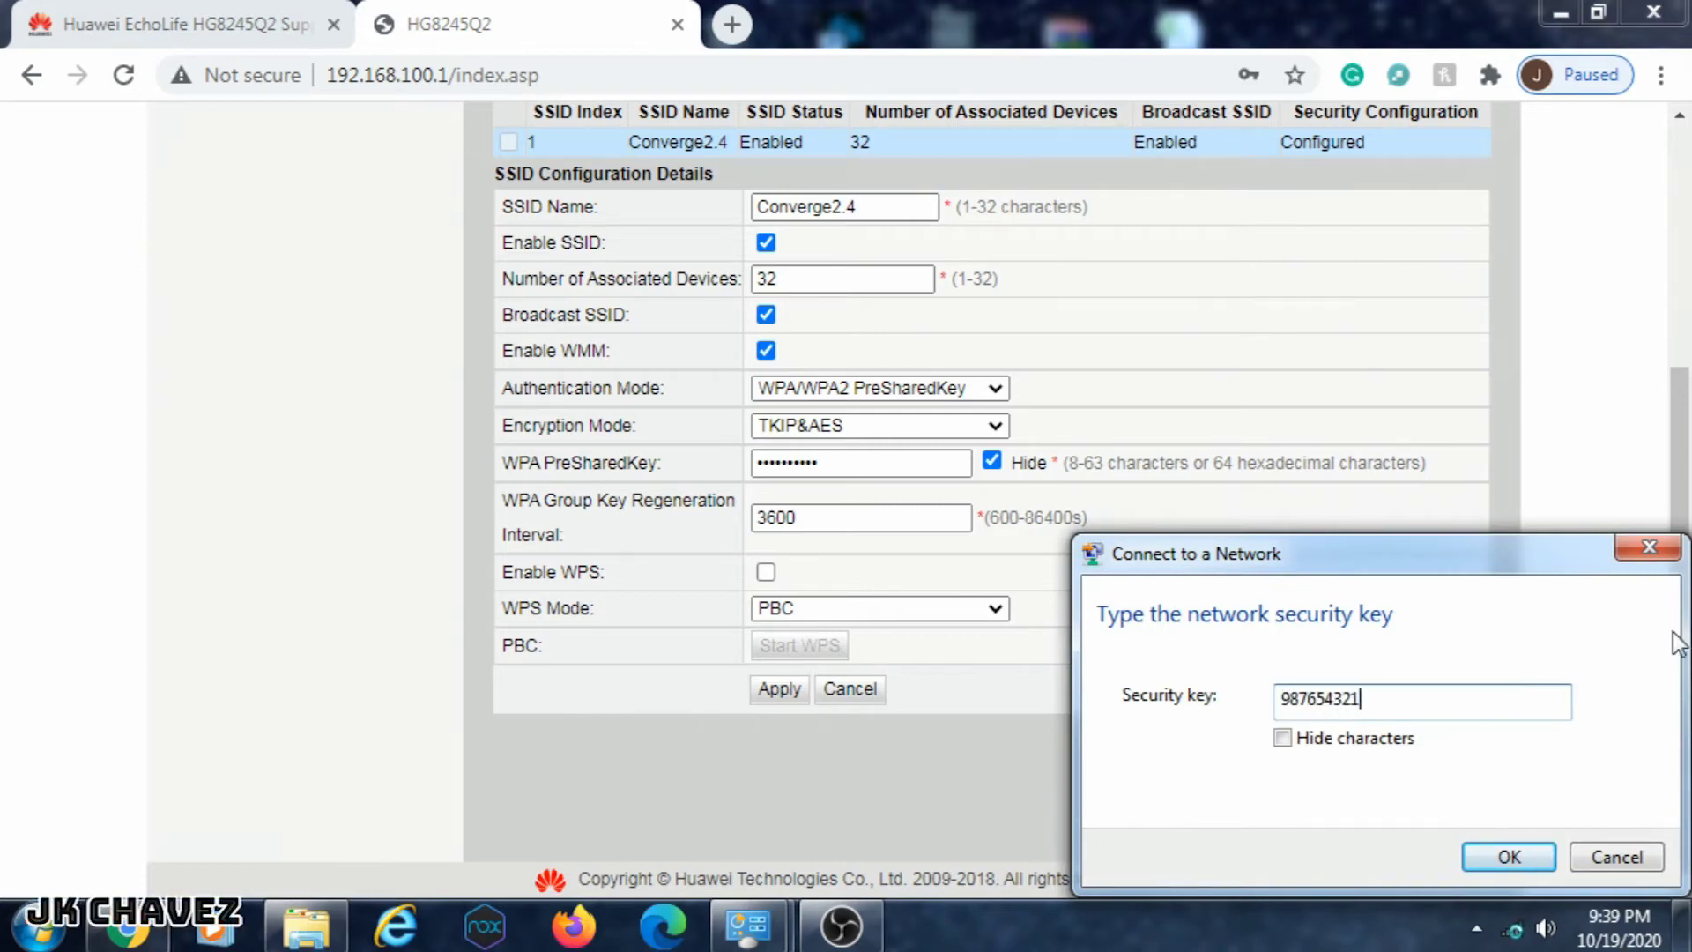
left_click(1507, 859)
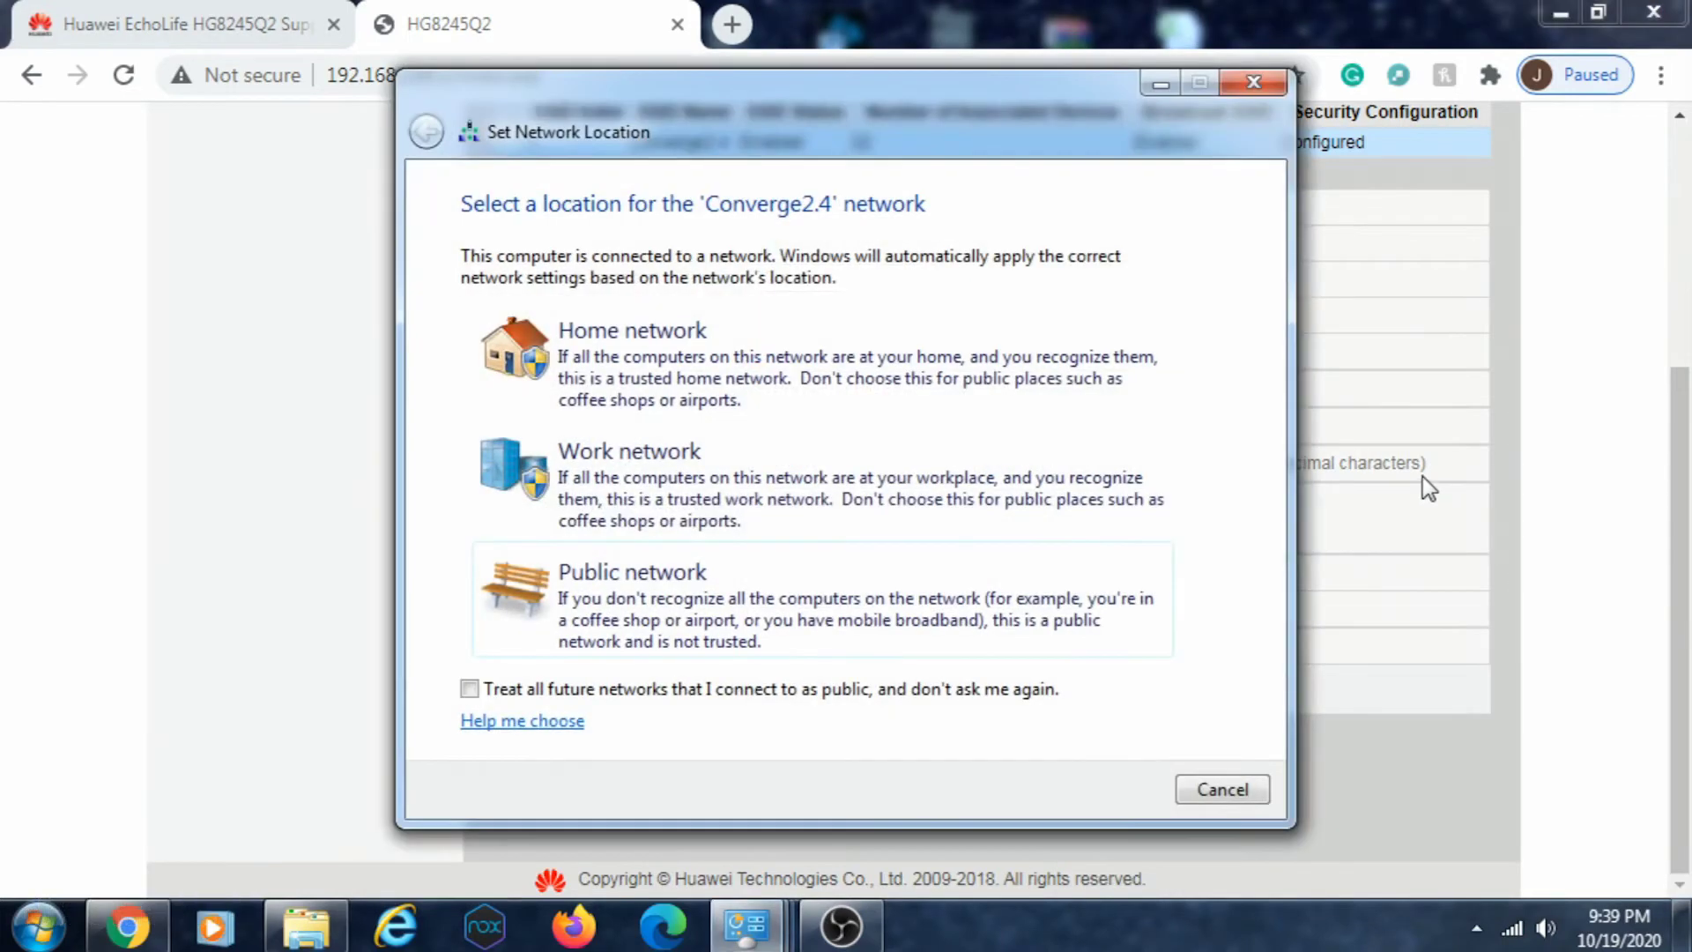
left_click(741, 355)
left_click(1243, 782)
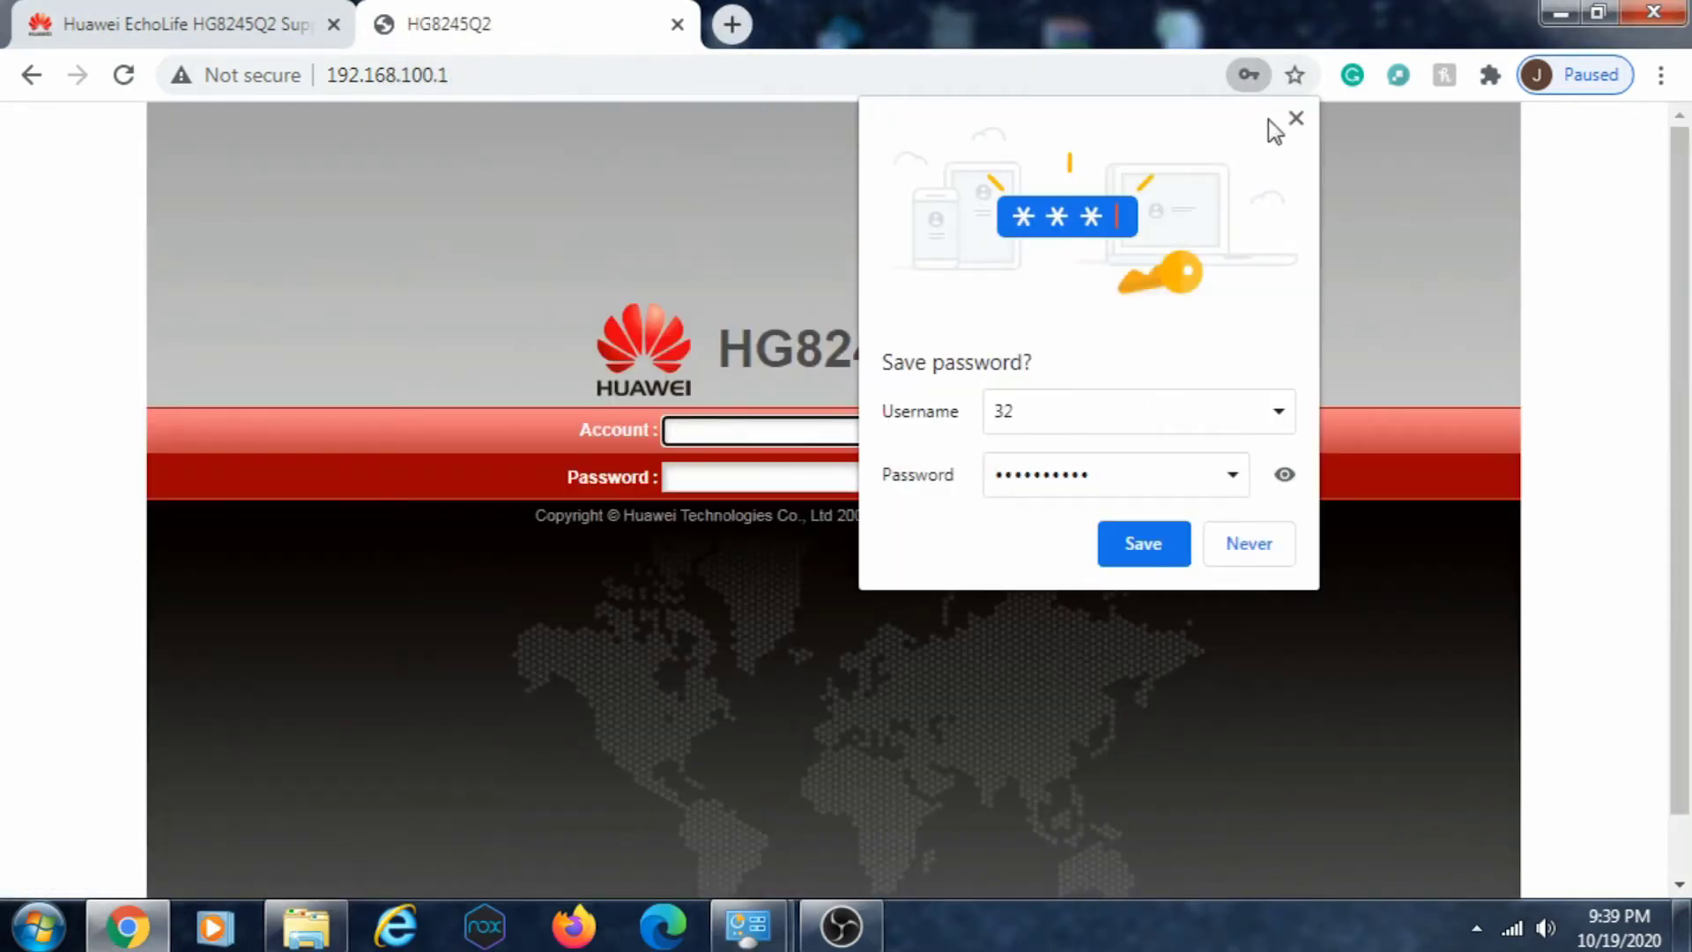
Step: Test internet access with YouTube, then return to the router login page's Account field
left_click(1295, 117)
left_click(730, 25)
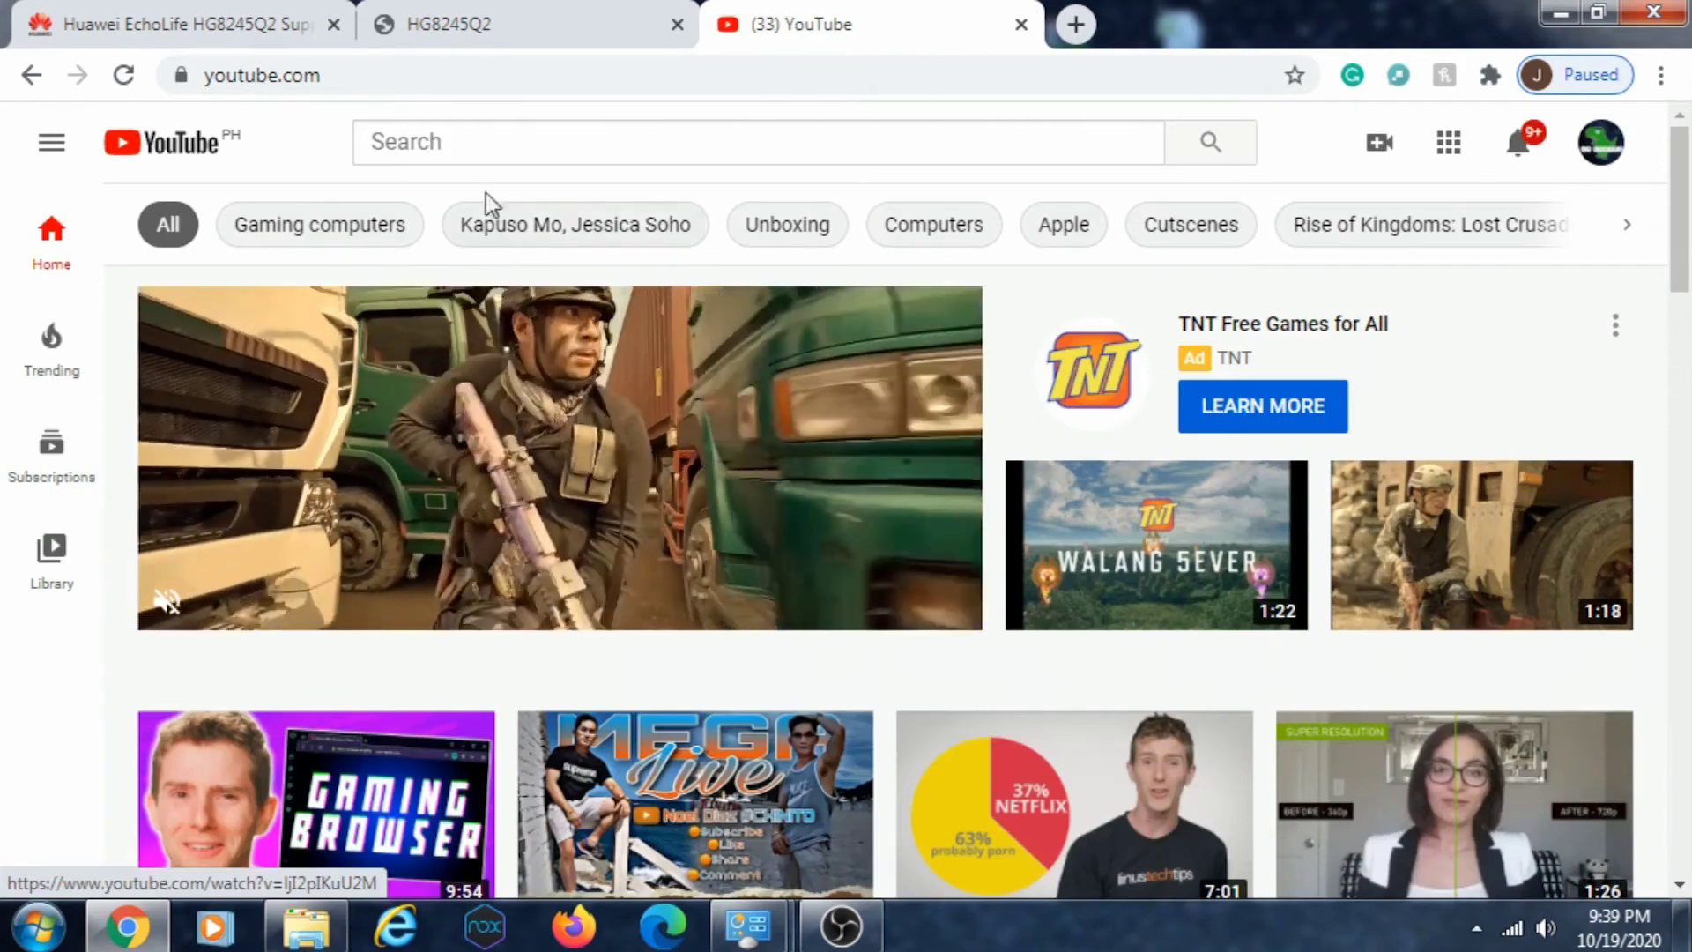
left_click(577, 33)
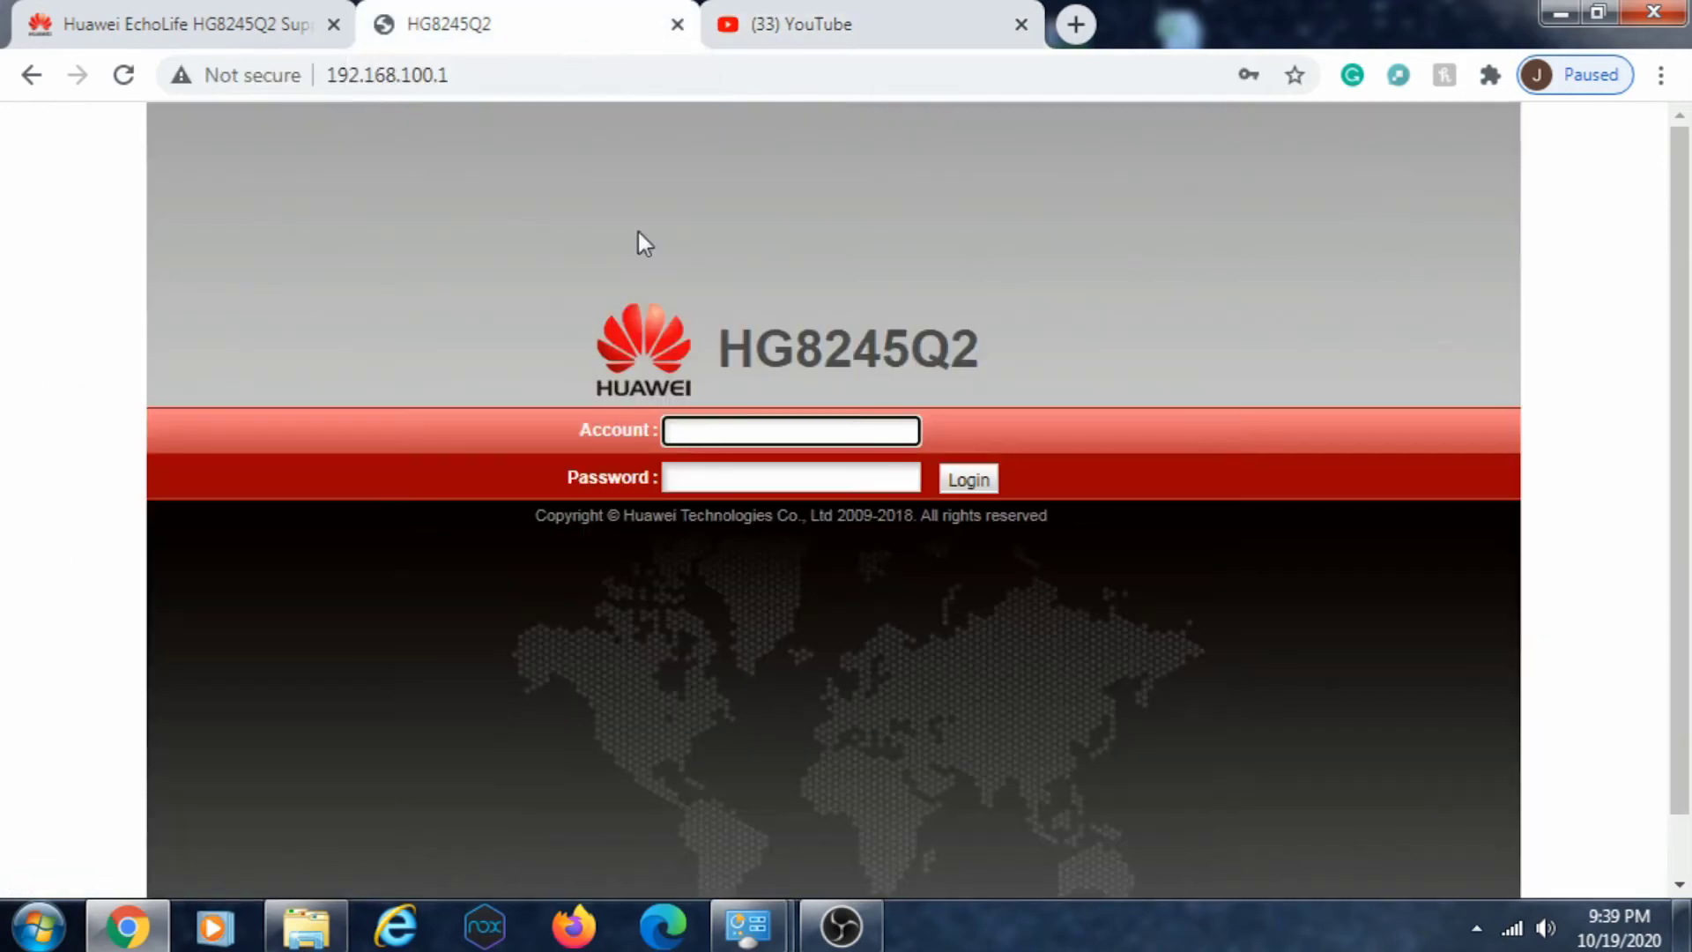
left_click(724, 428)
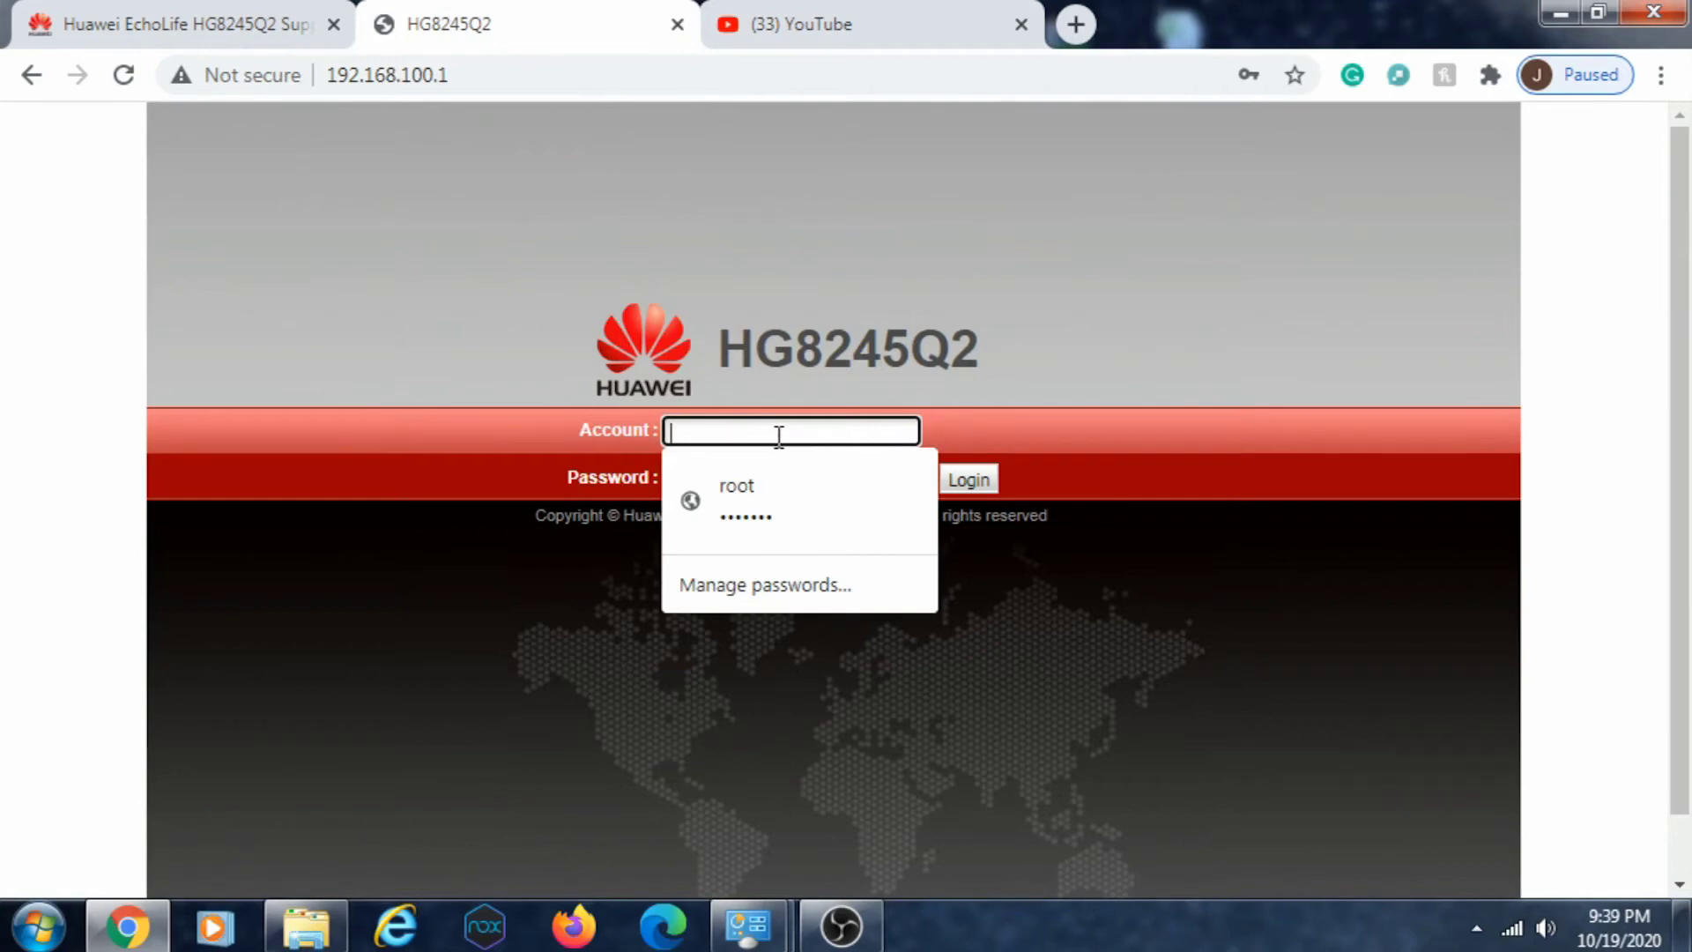
Step: Attempt the root login with saved credentials and retry after the failure notice
left_click(768, 483)
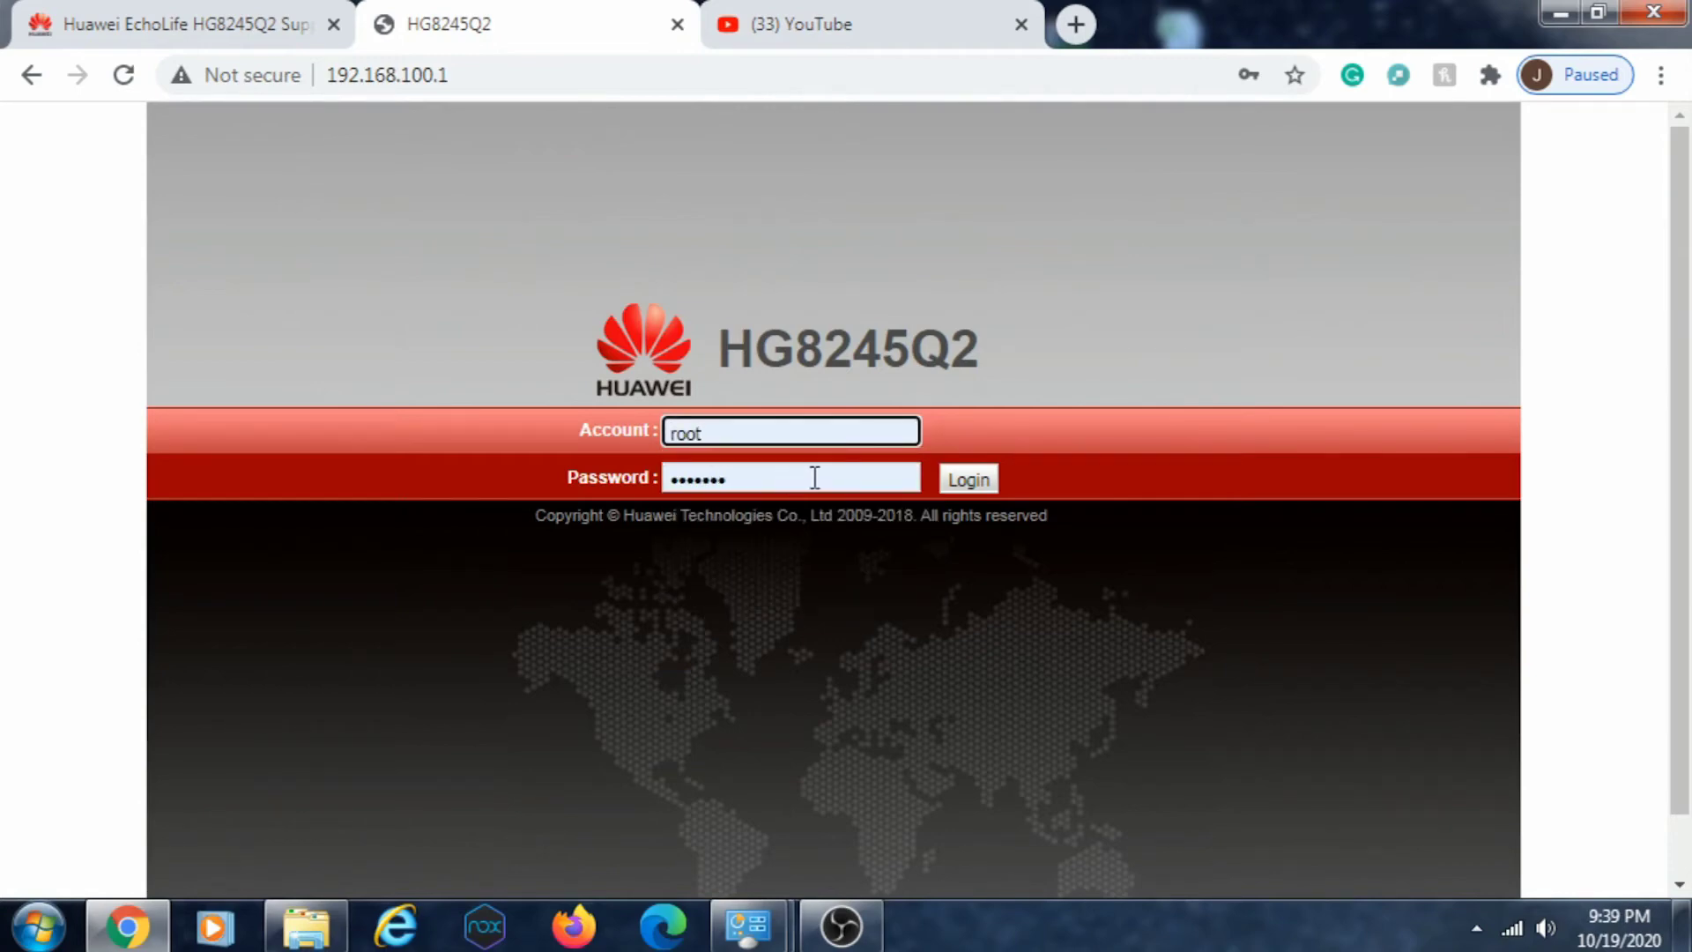
left_click(990, 481)
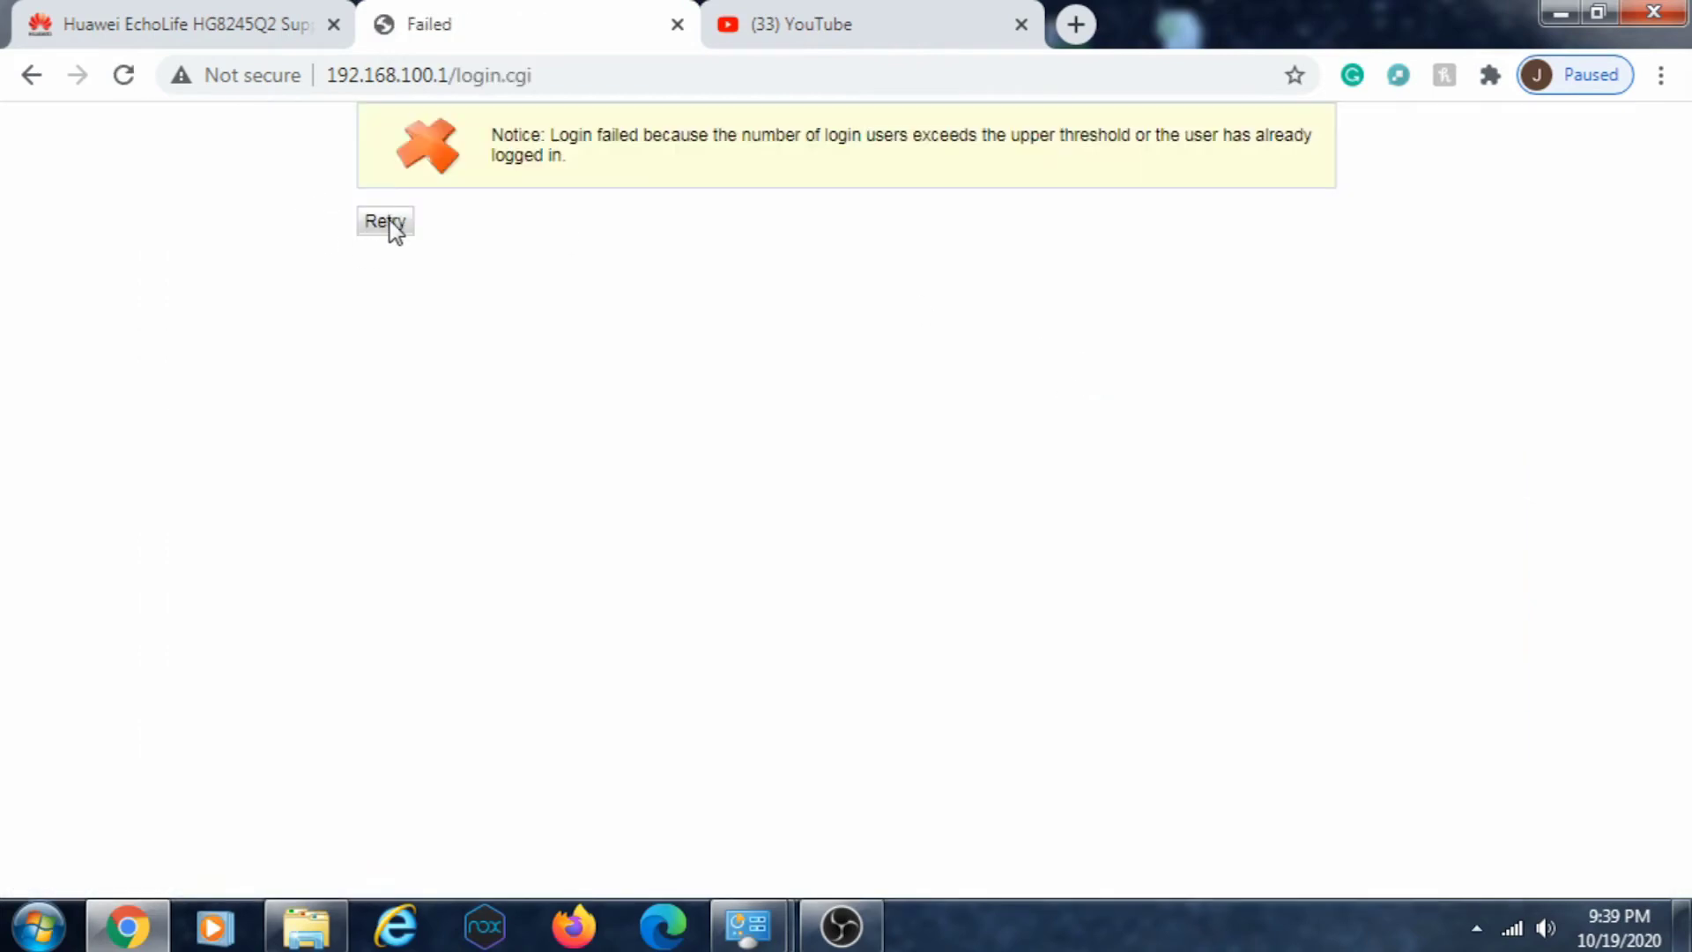
left_click(389, 222)
Step: Log in again as root, reaching the Modify Login Password page
left_click(788, 426)
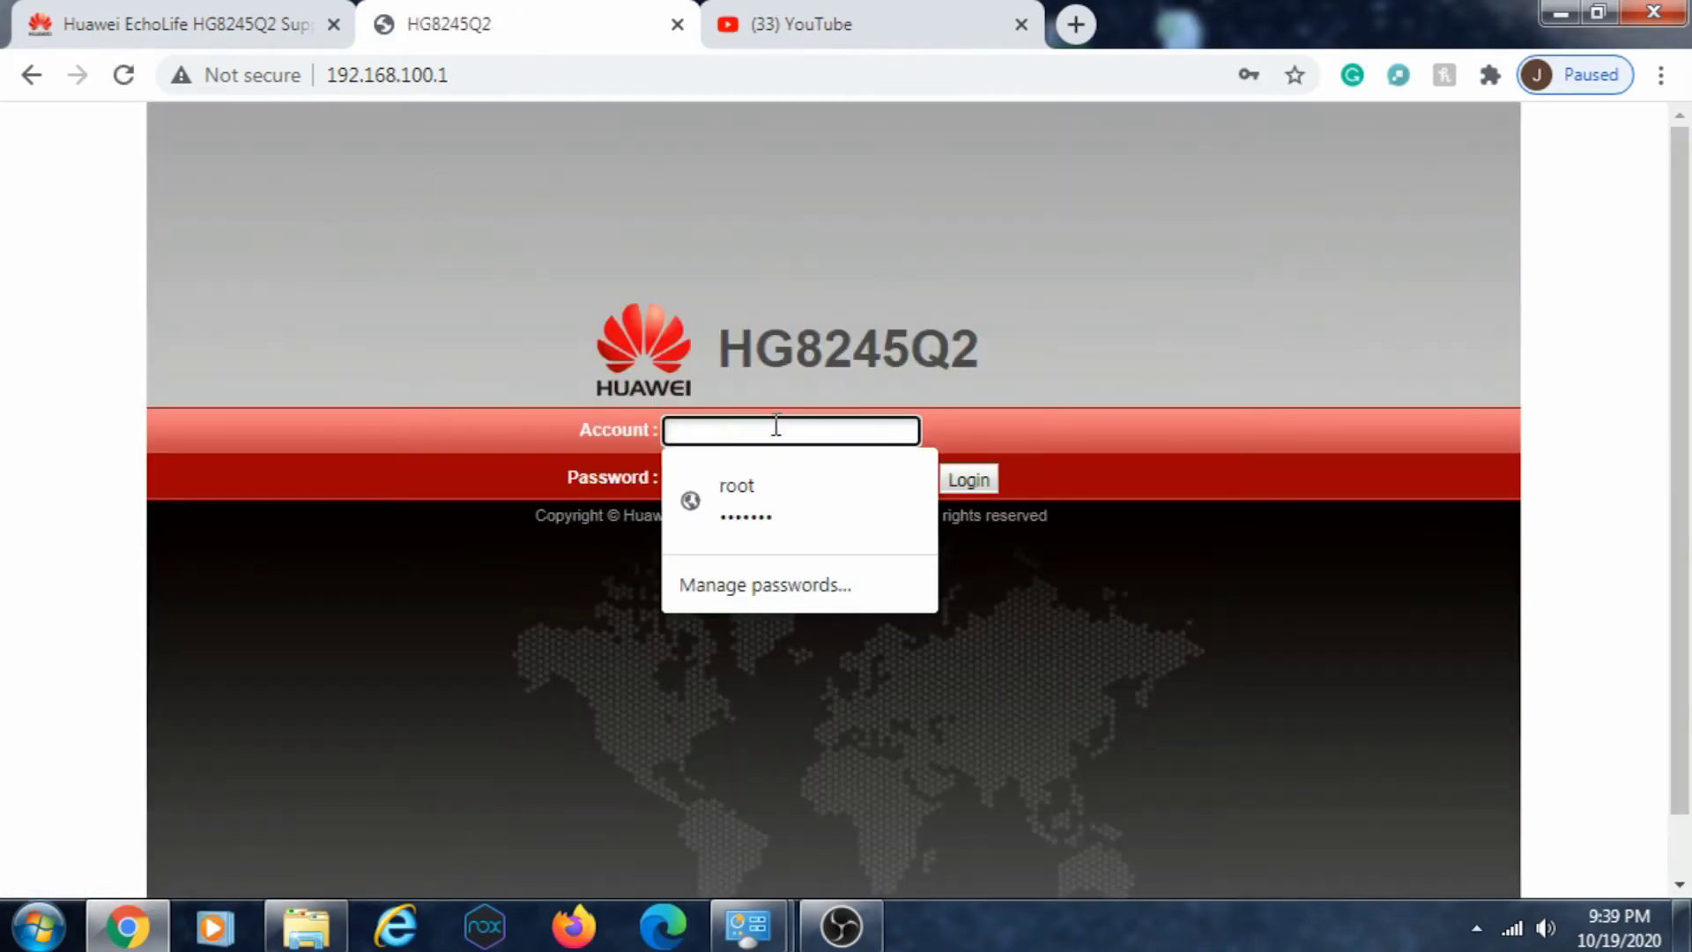
left_click(733, 512)
left_click(951, 484)
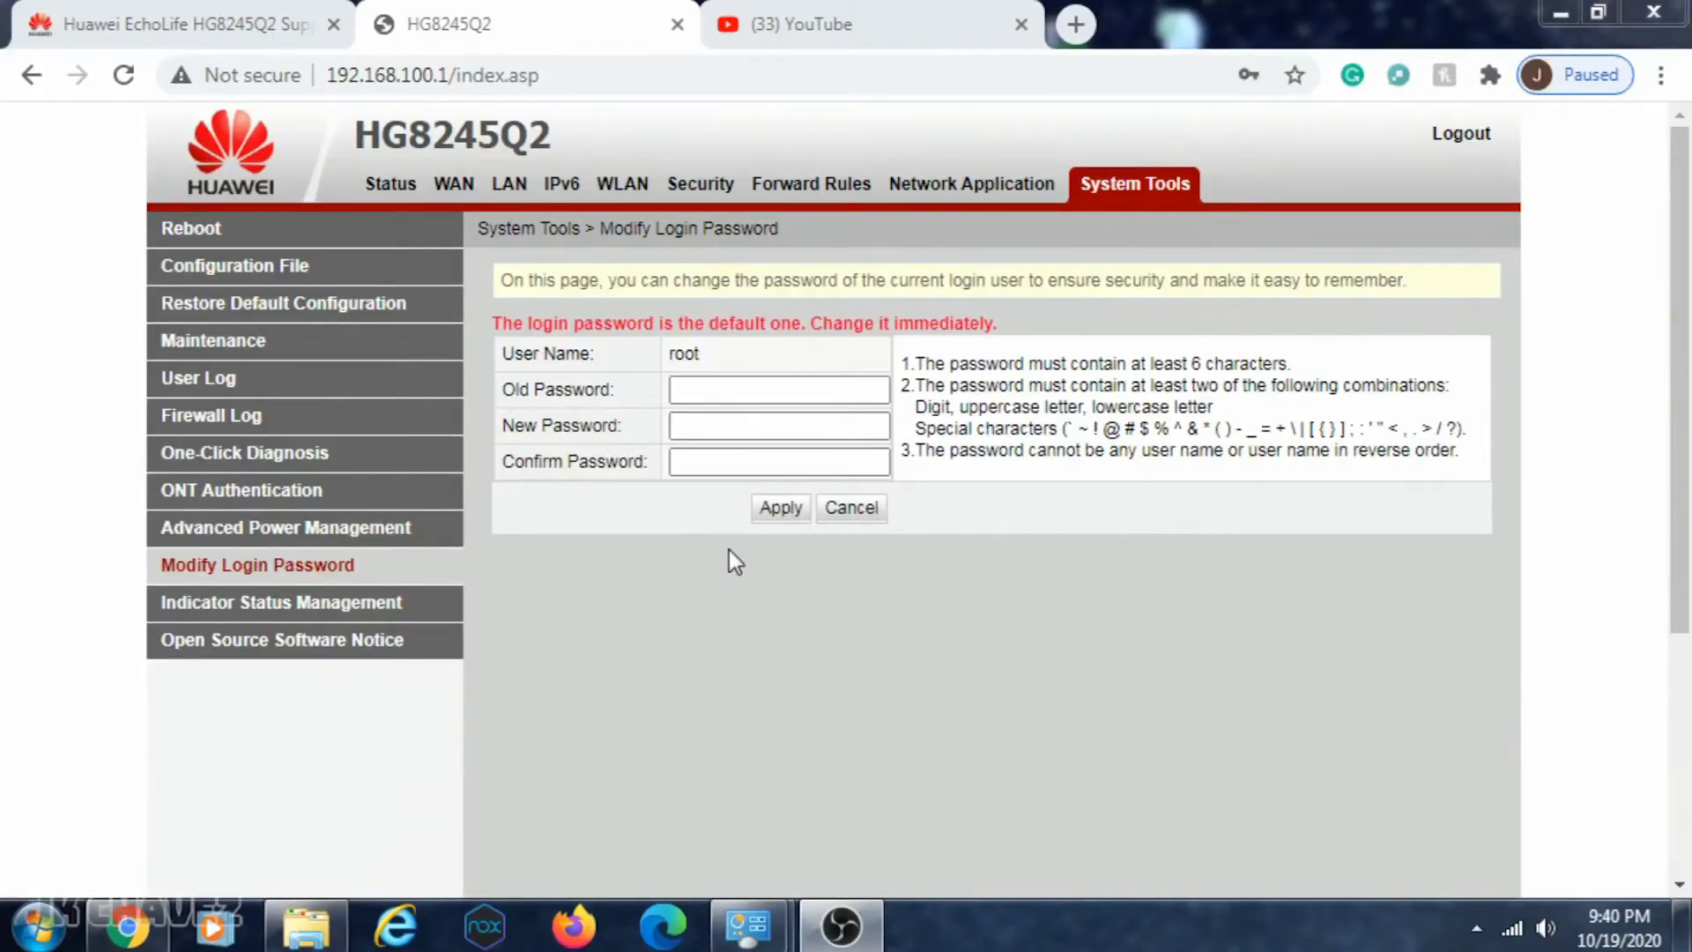
left_click(715, 402)
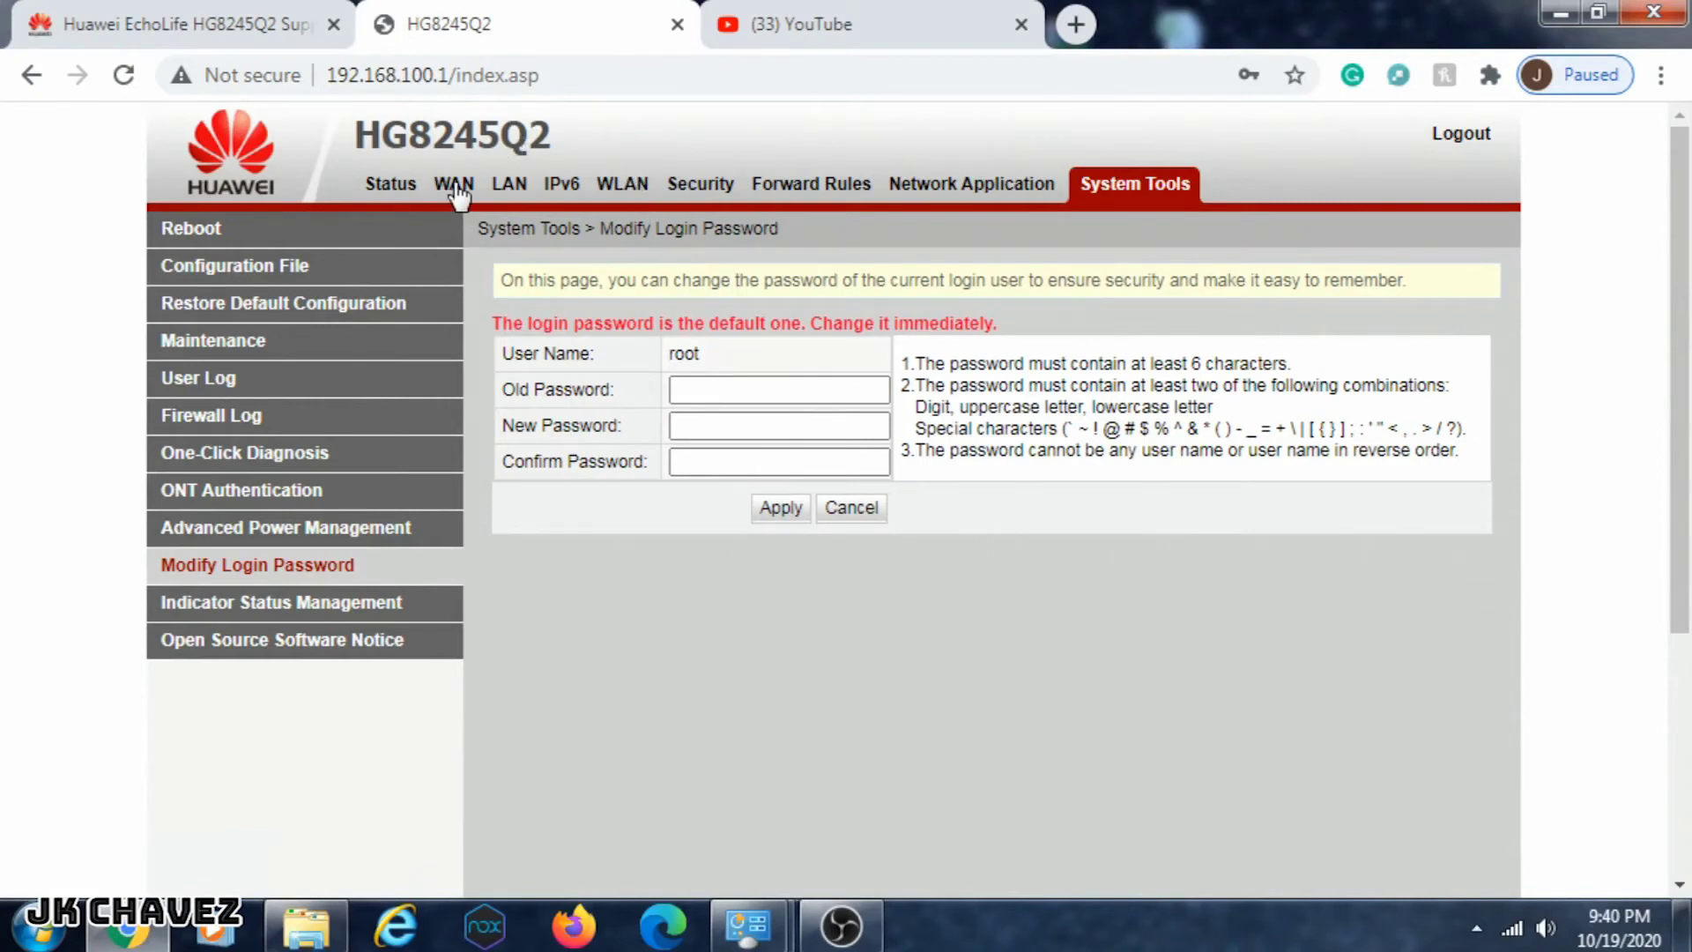
Step: Go to WLAN 5G Basic Network Settings and select the SSID name test5ghz for replacement
left_click(621, 191)
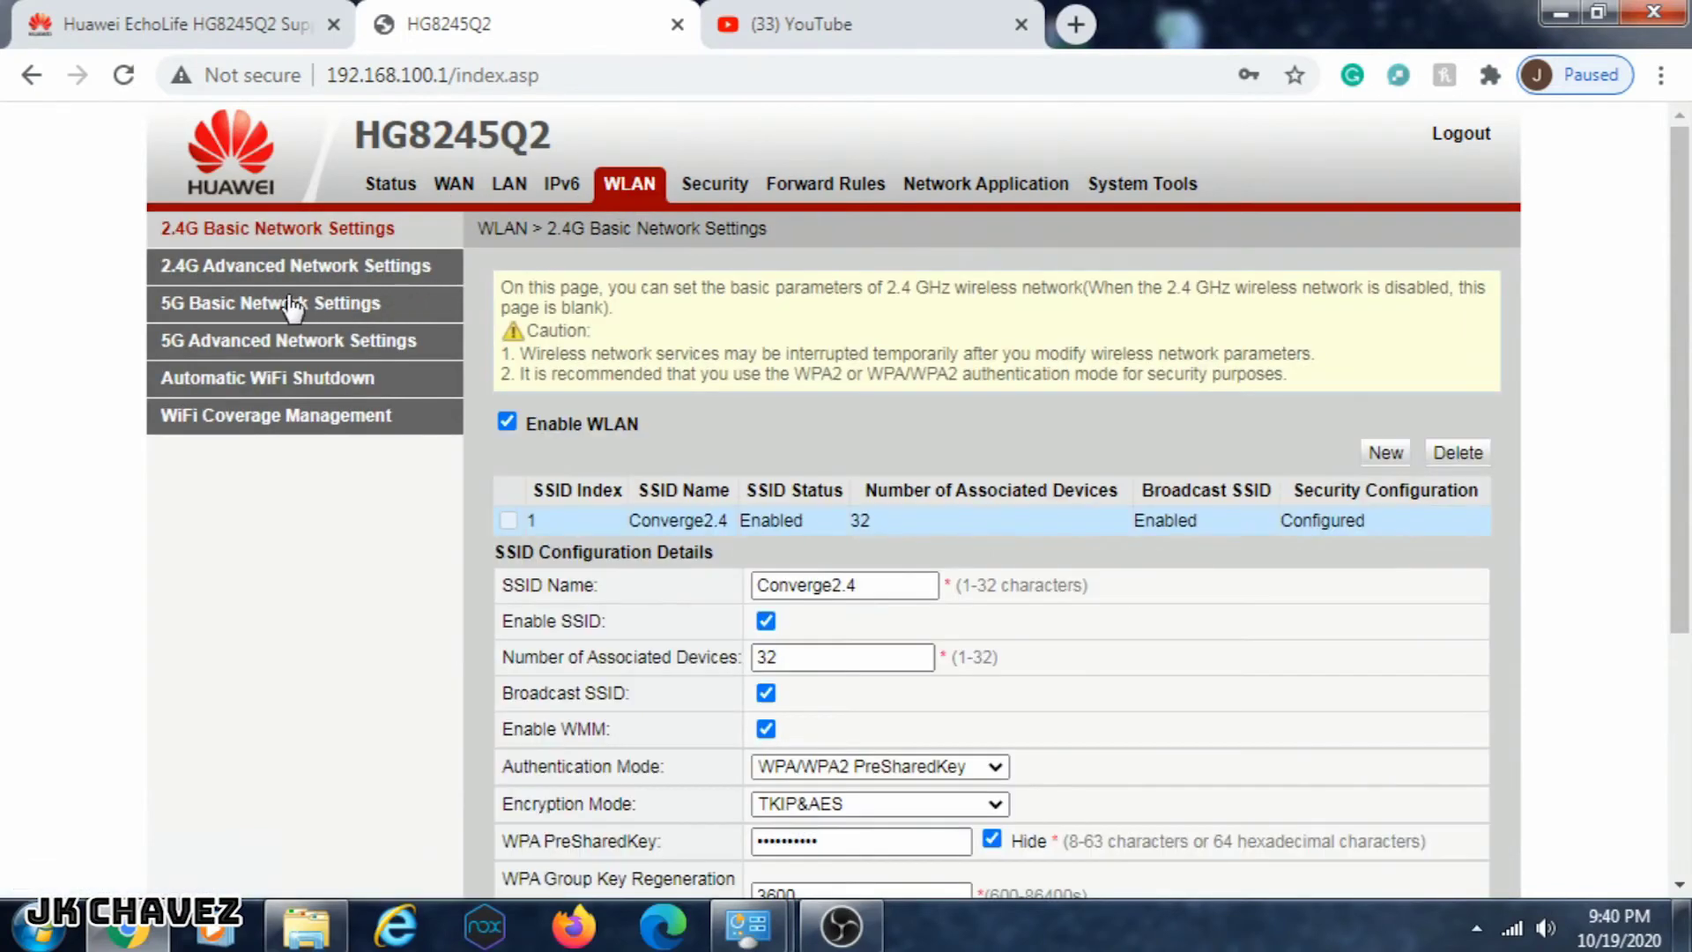
left_click(293, 308)
scroll(935, 497, "down", 2)
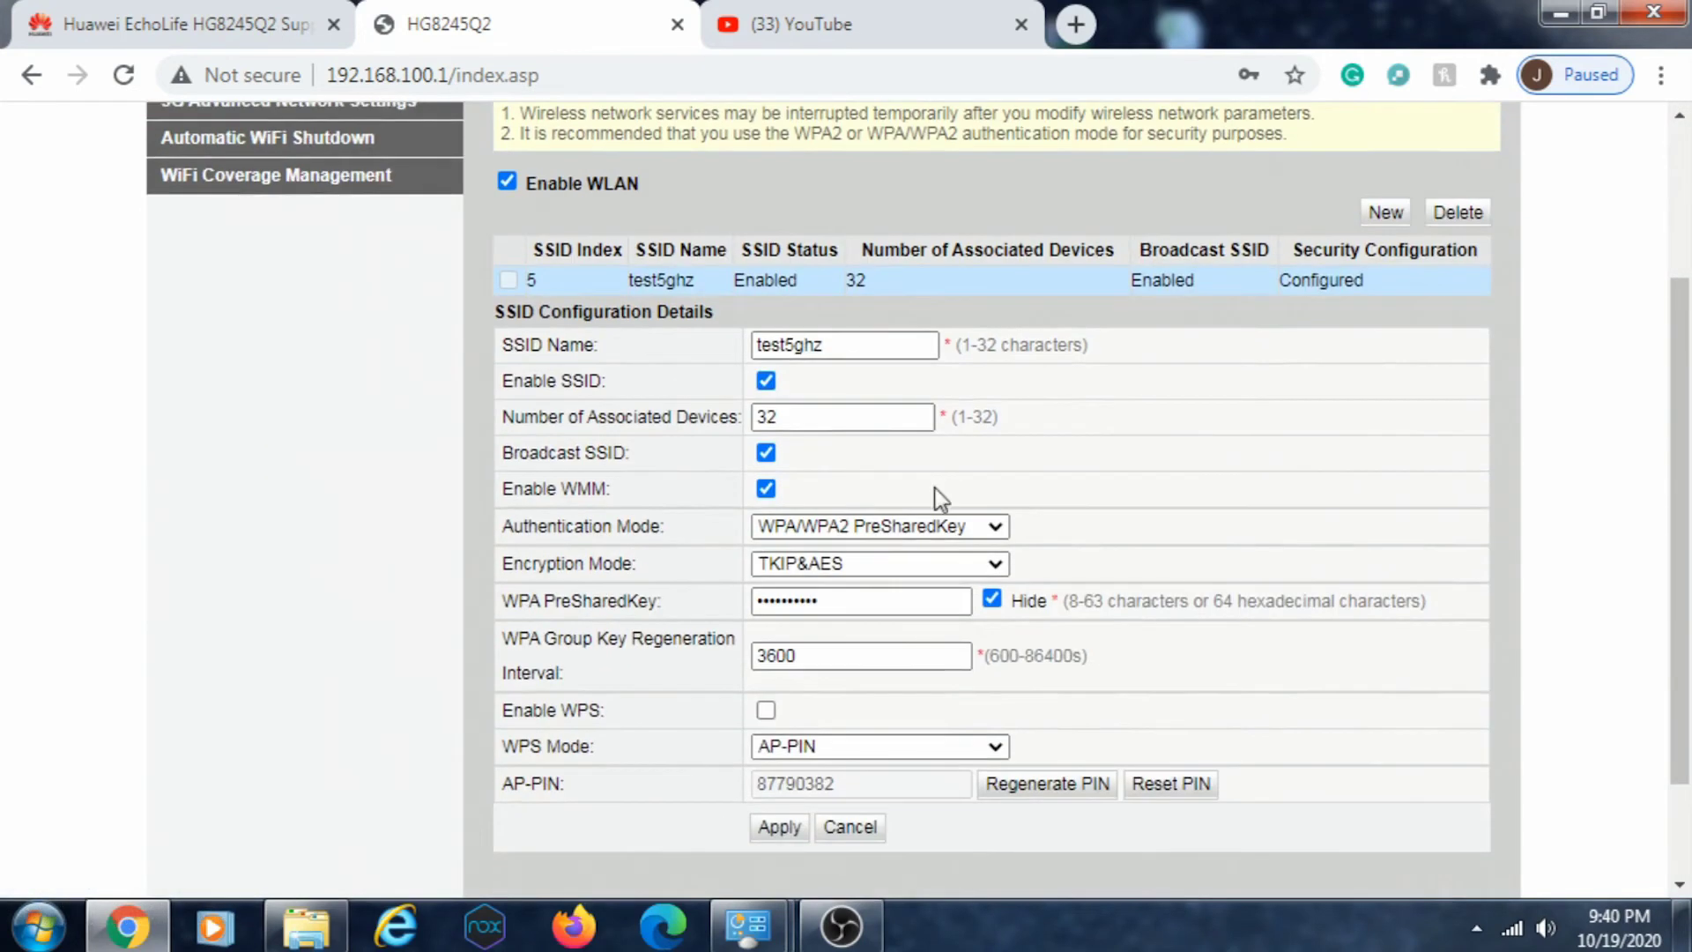
left_click_drag(846, 346, 726, 341)
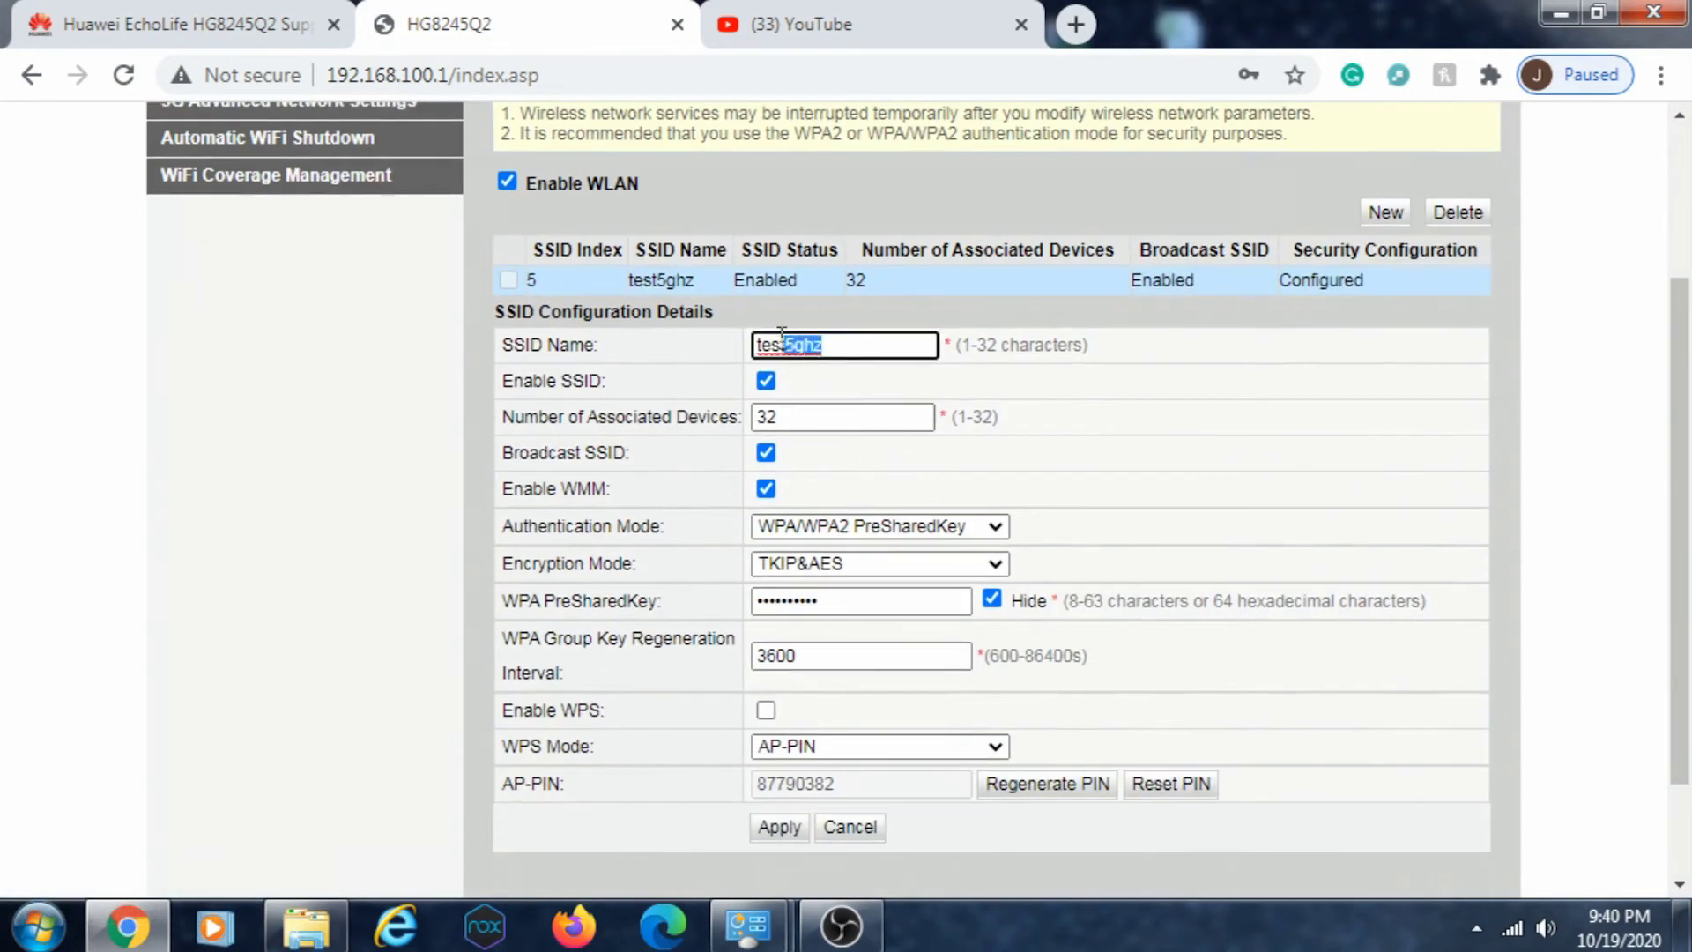
left_click(1512, 929)
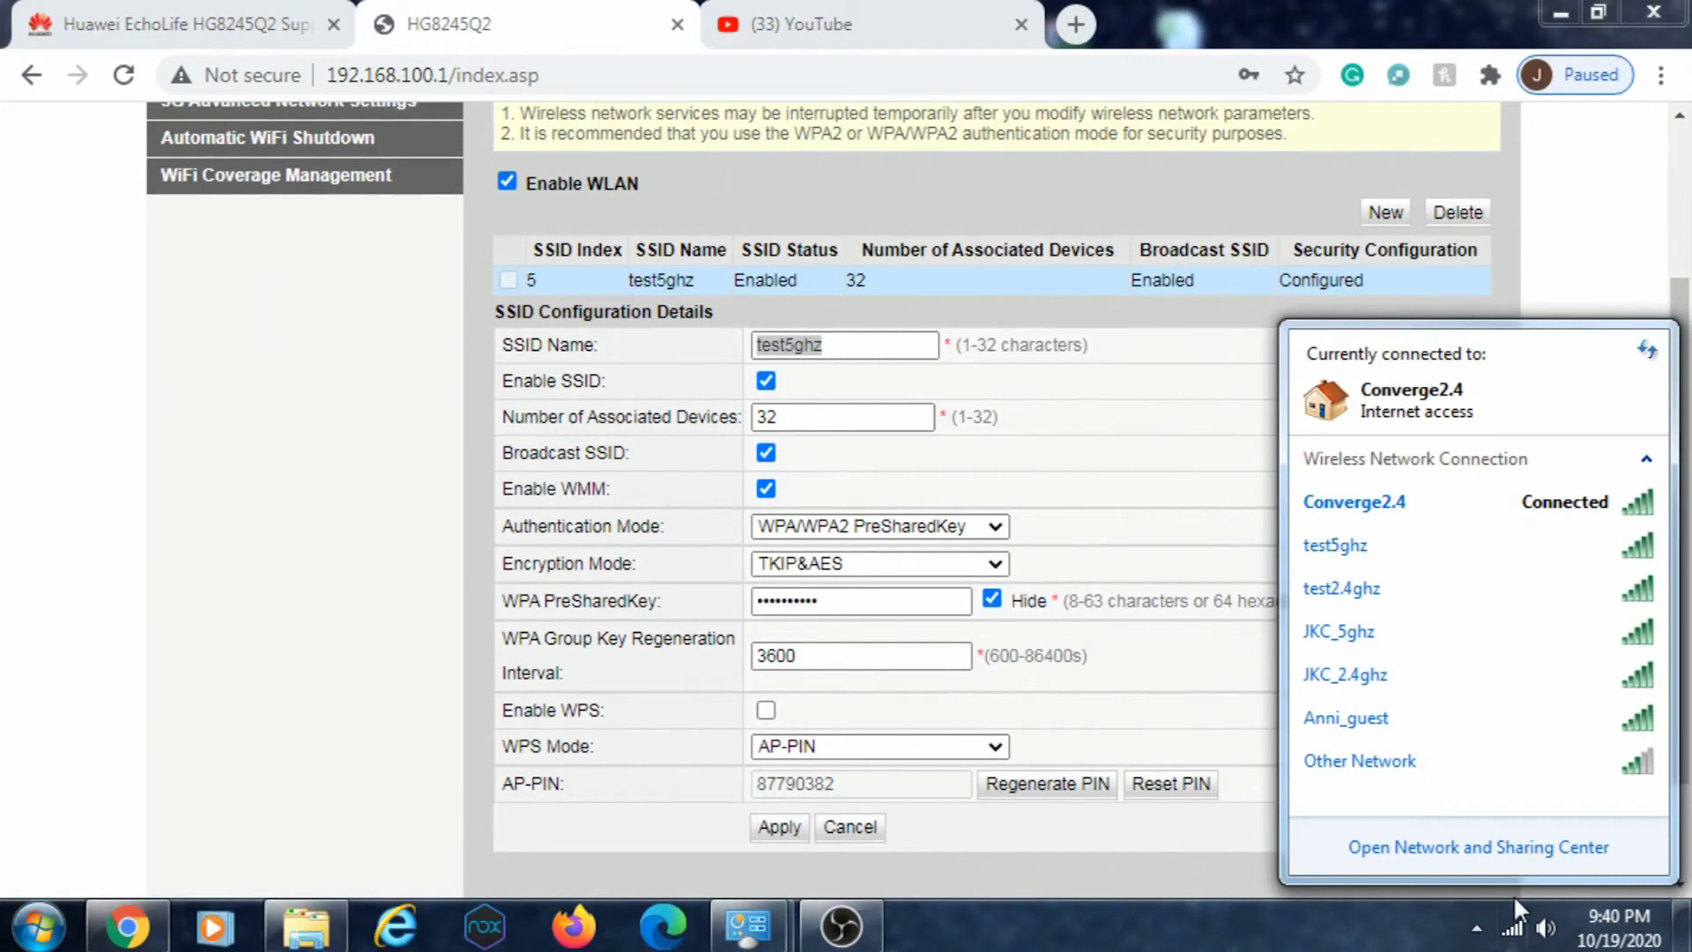
left_click(881, 345)
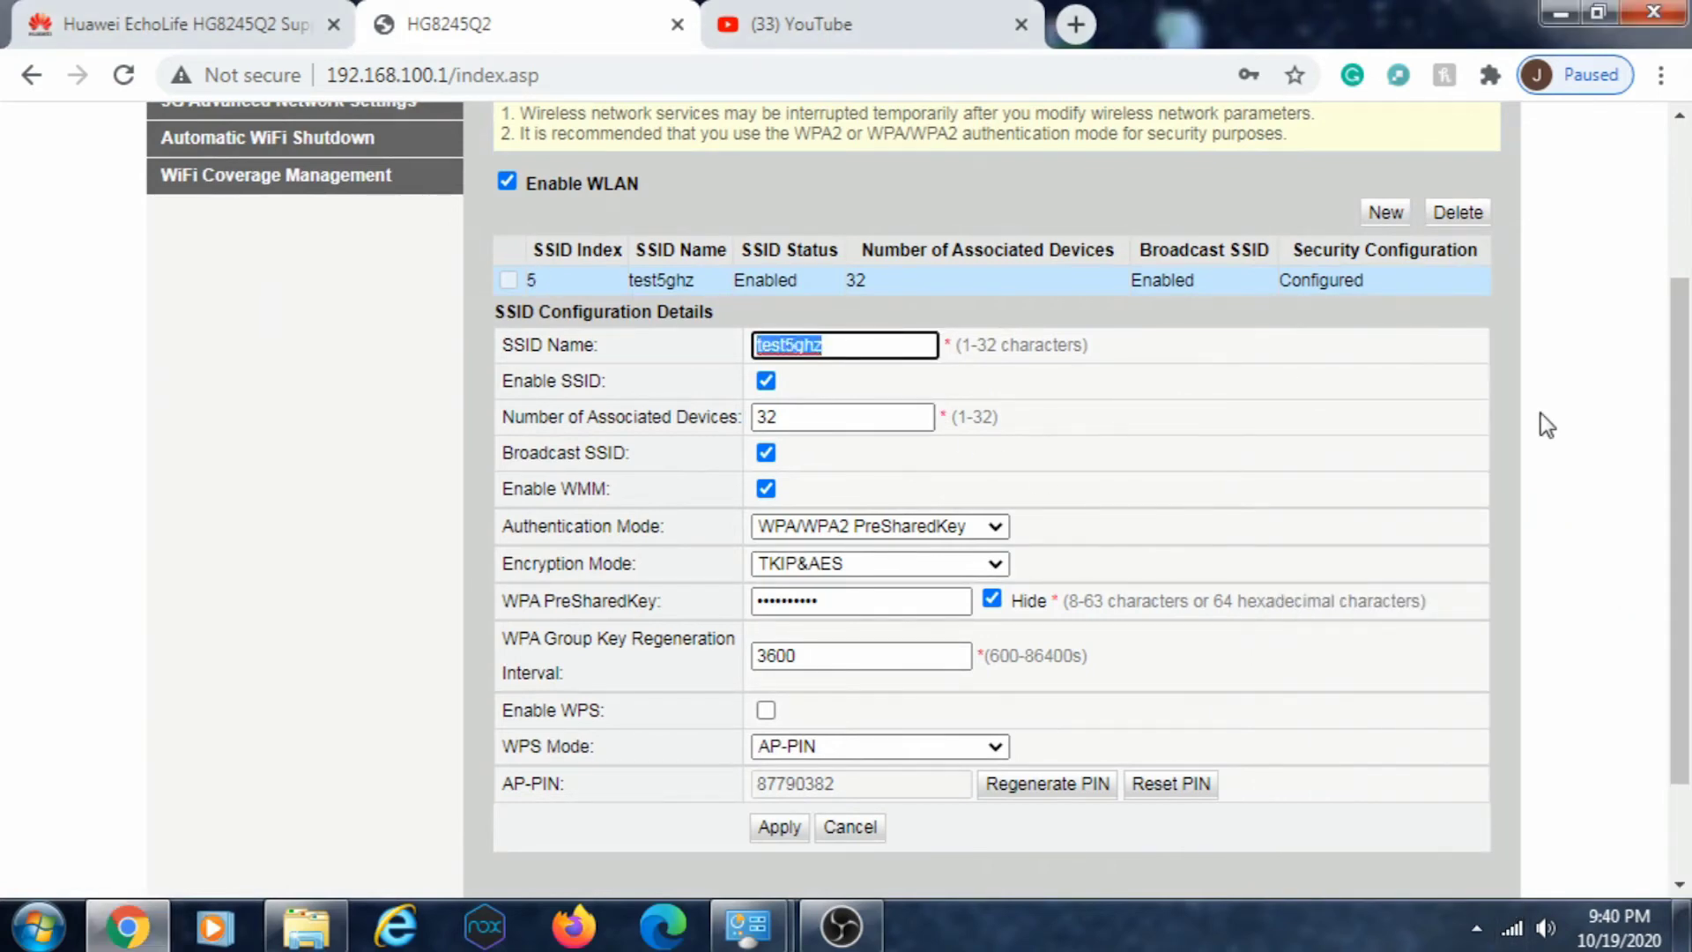
type("Converge")
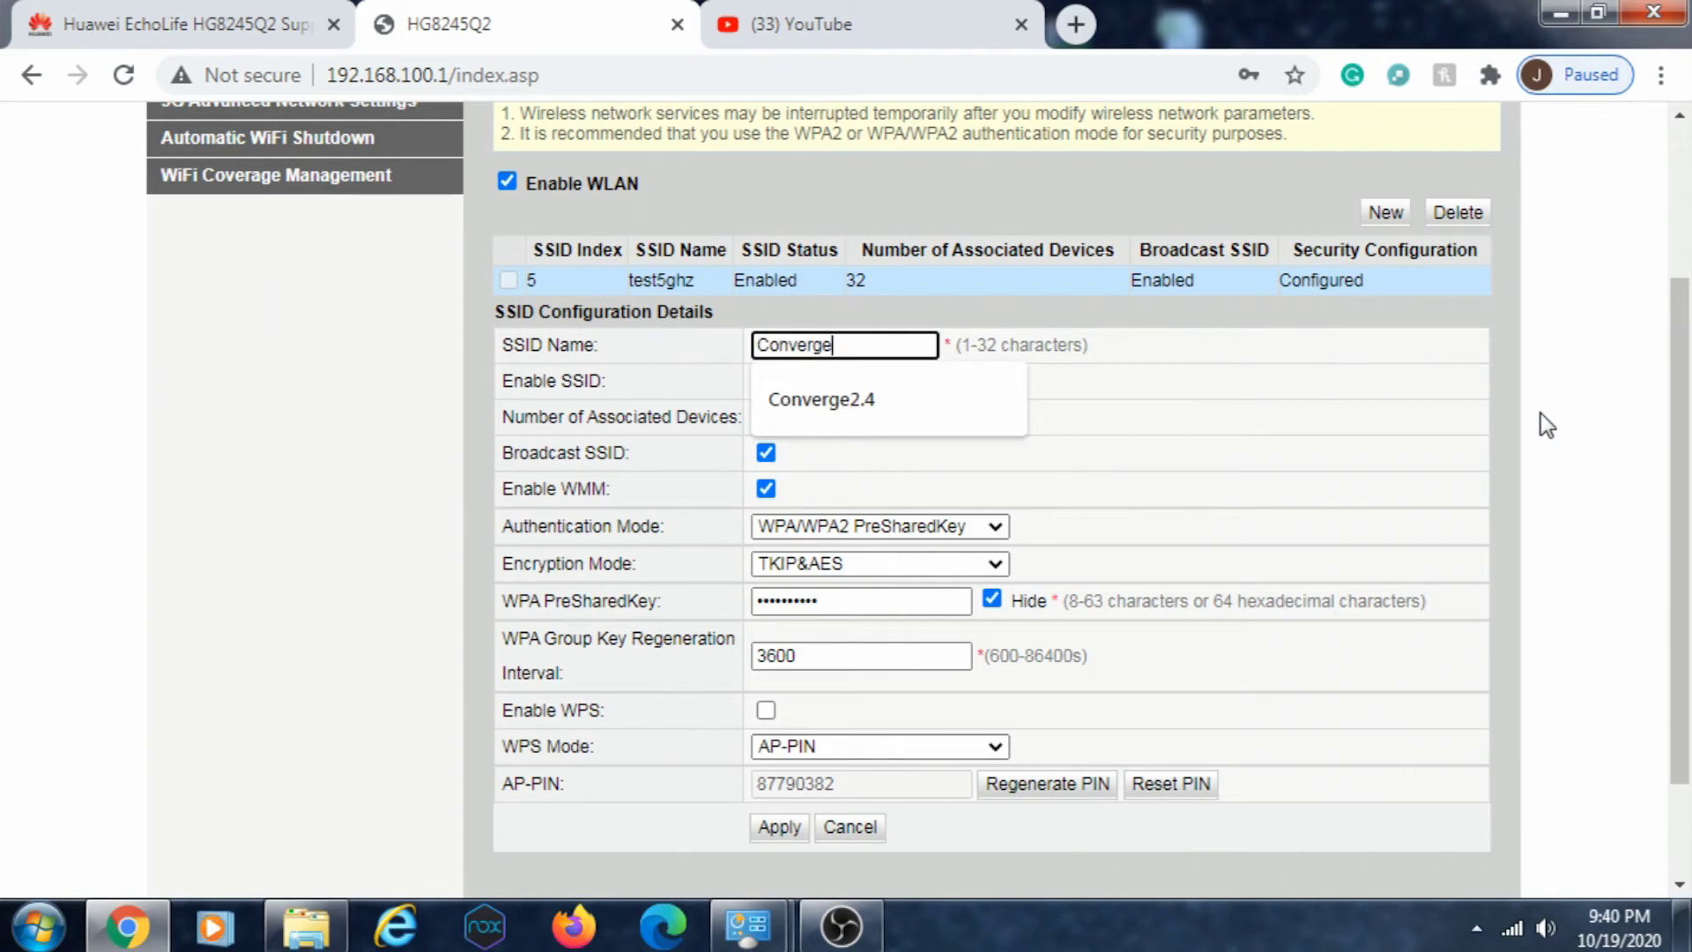
type("5")
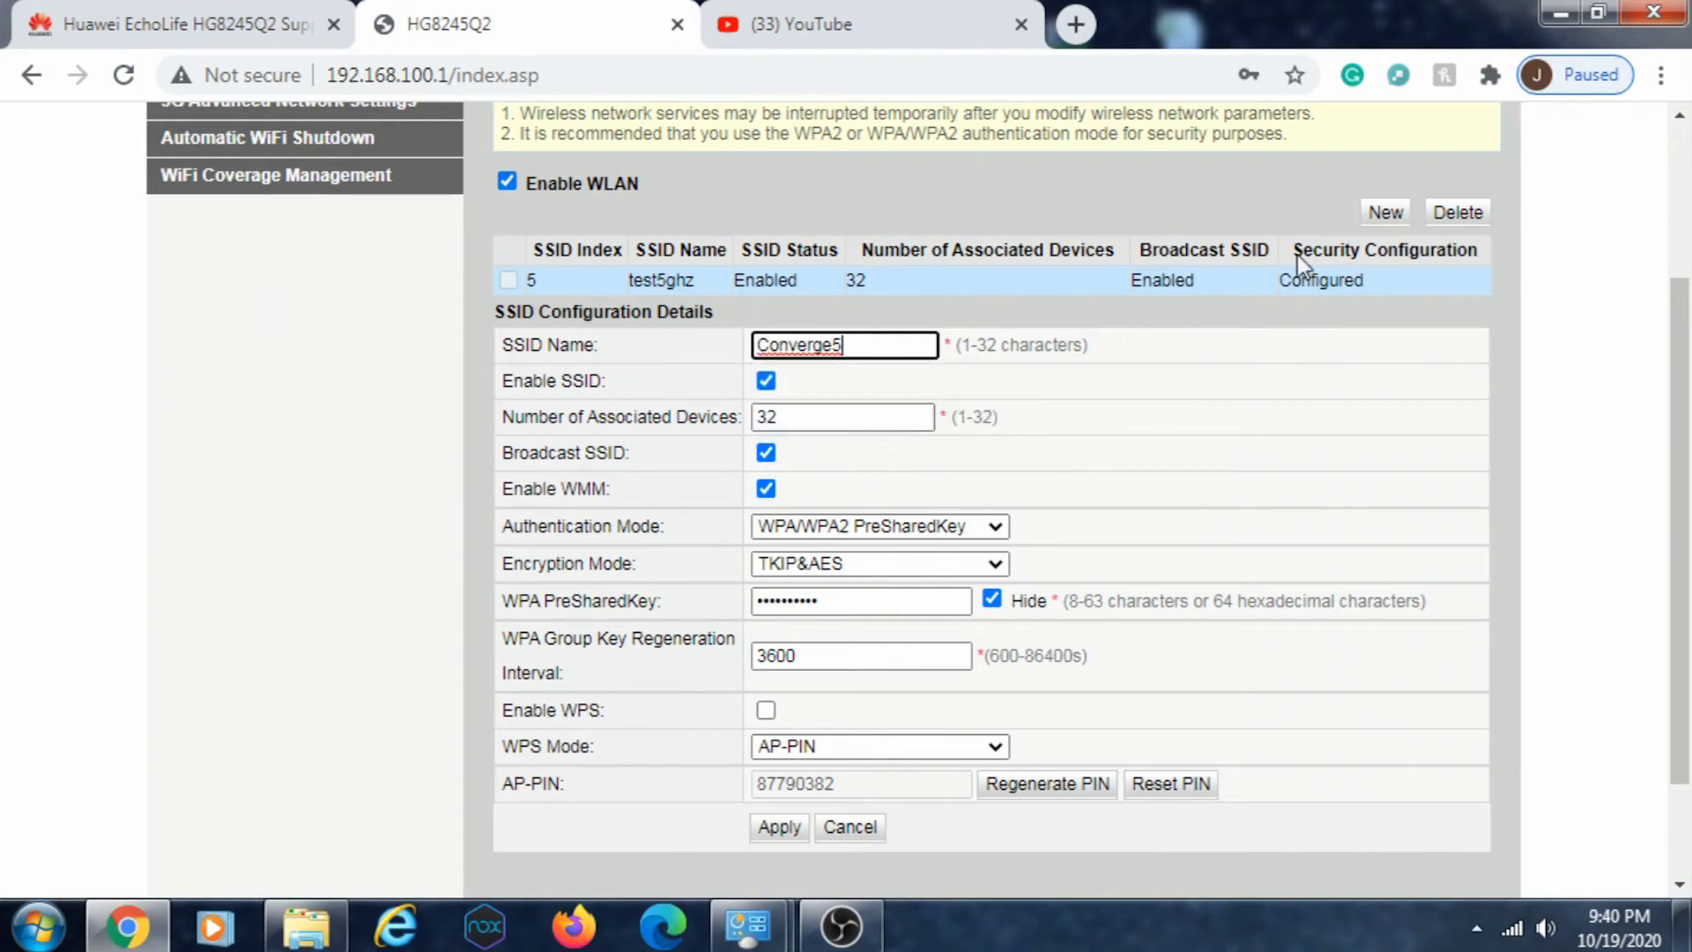
left_click(992, 601)
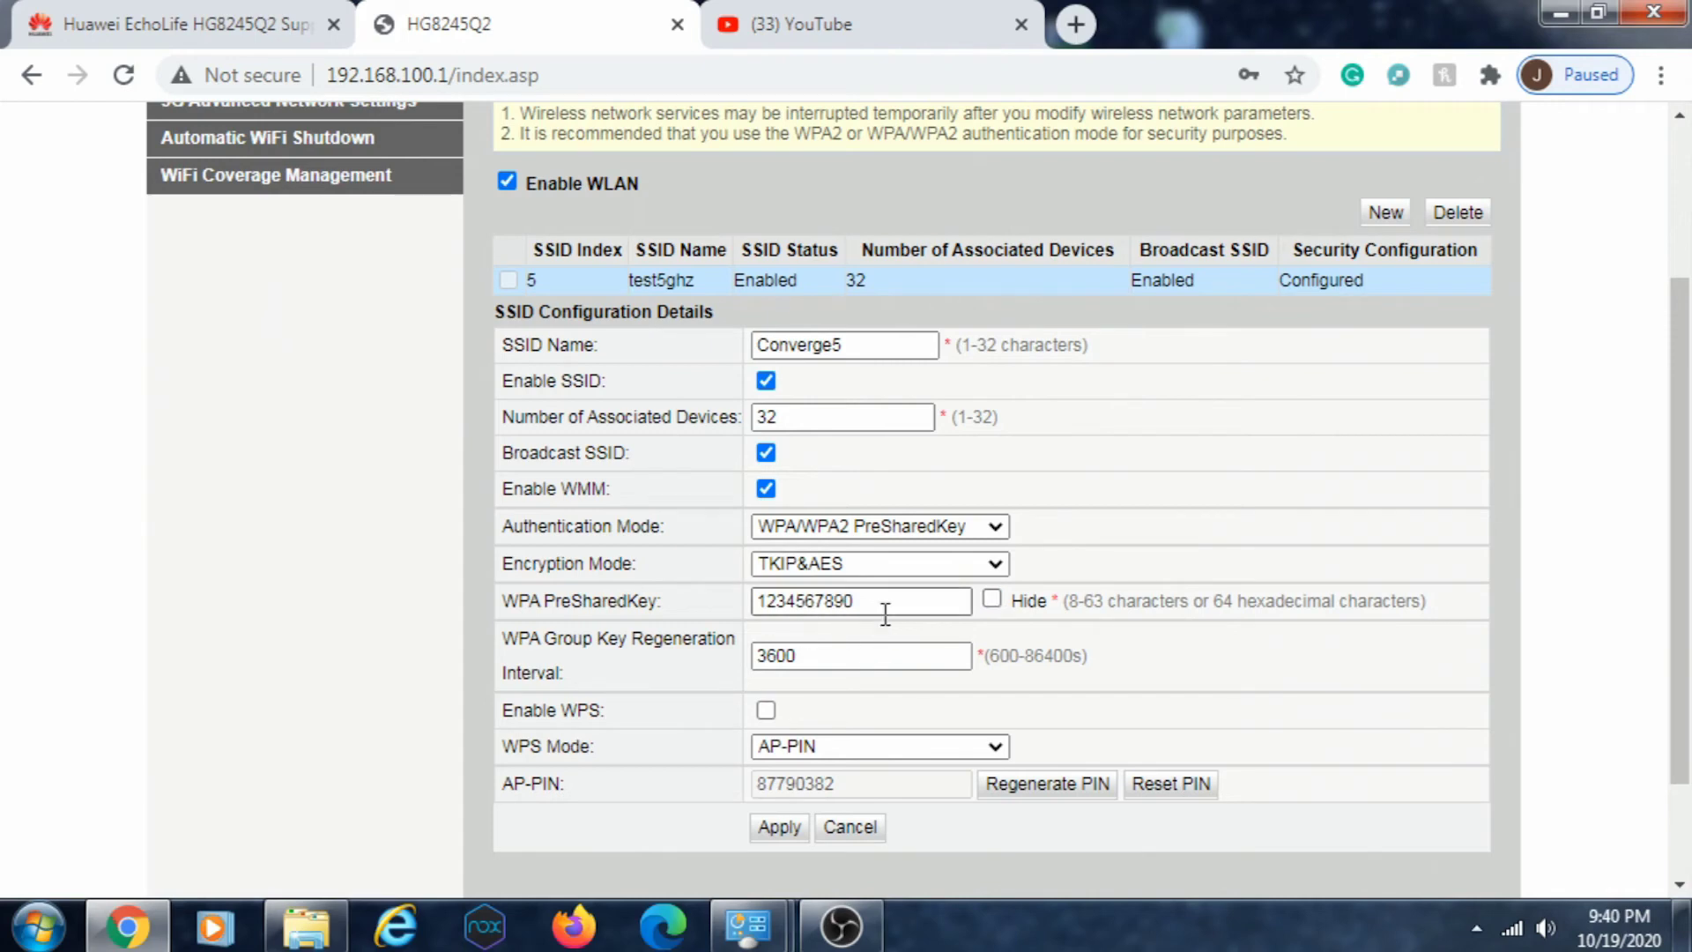
left_click(776, 825)
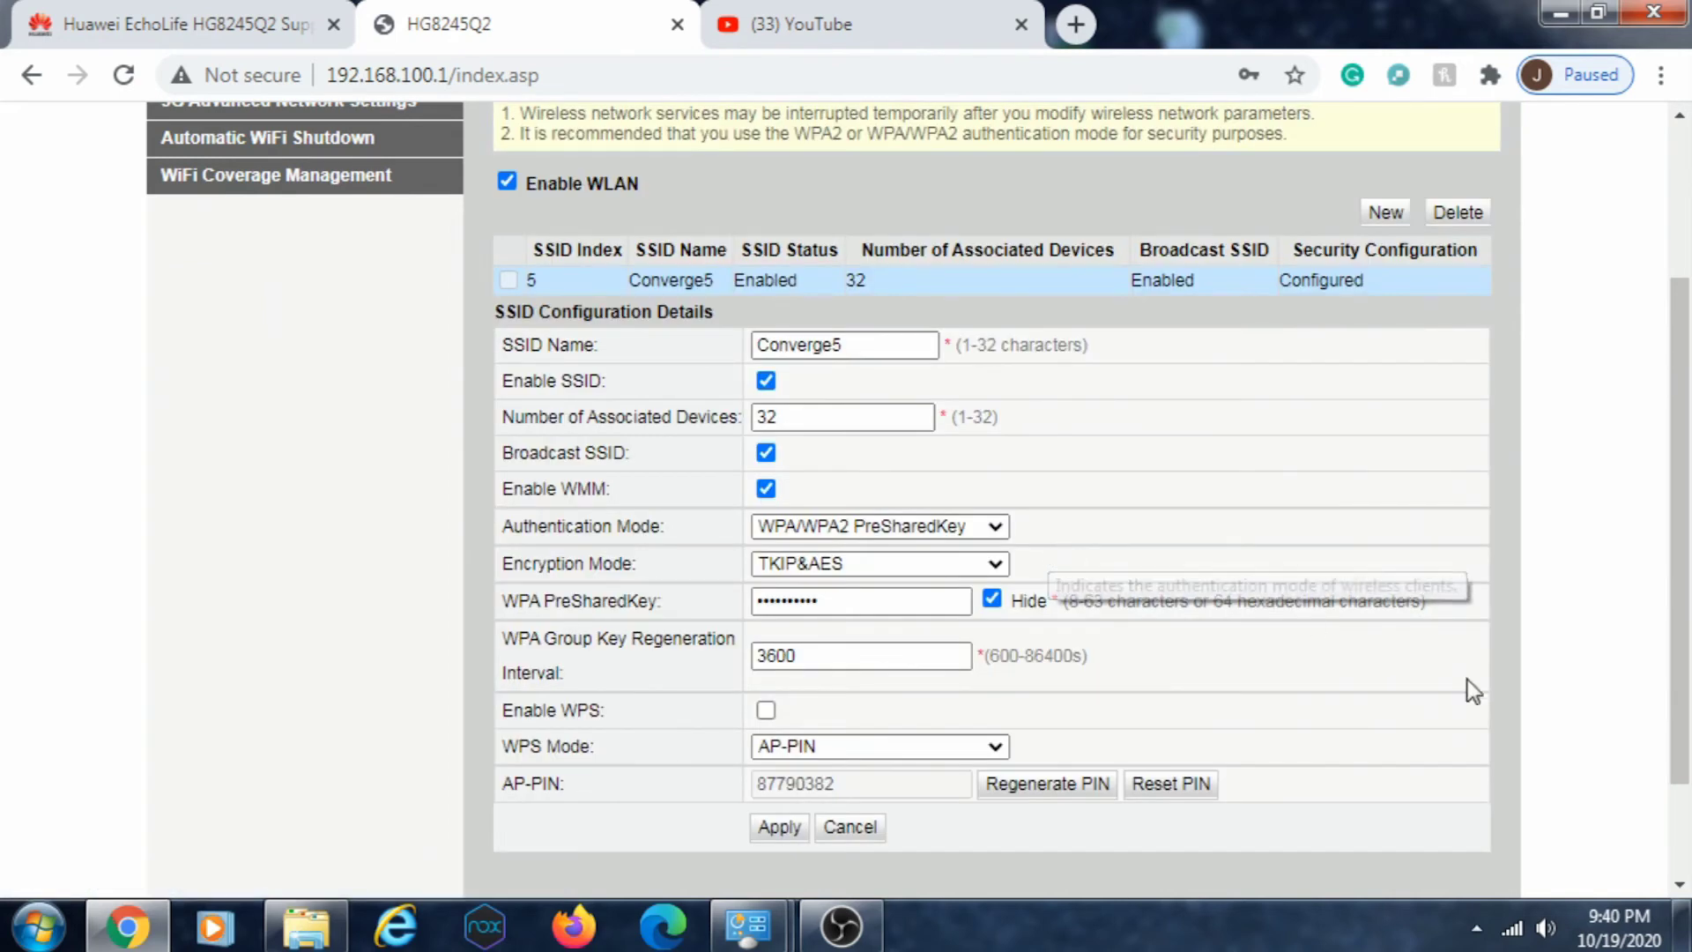
left_click(1511, 928)
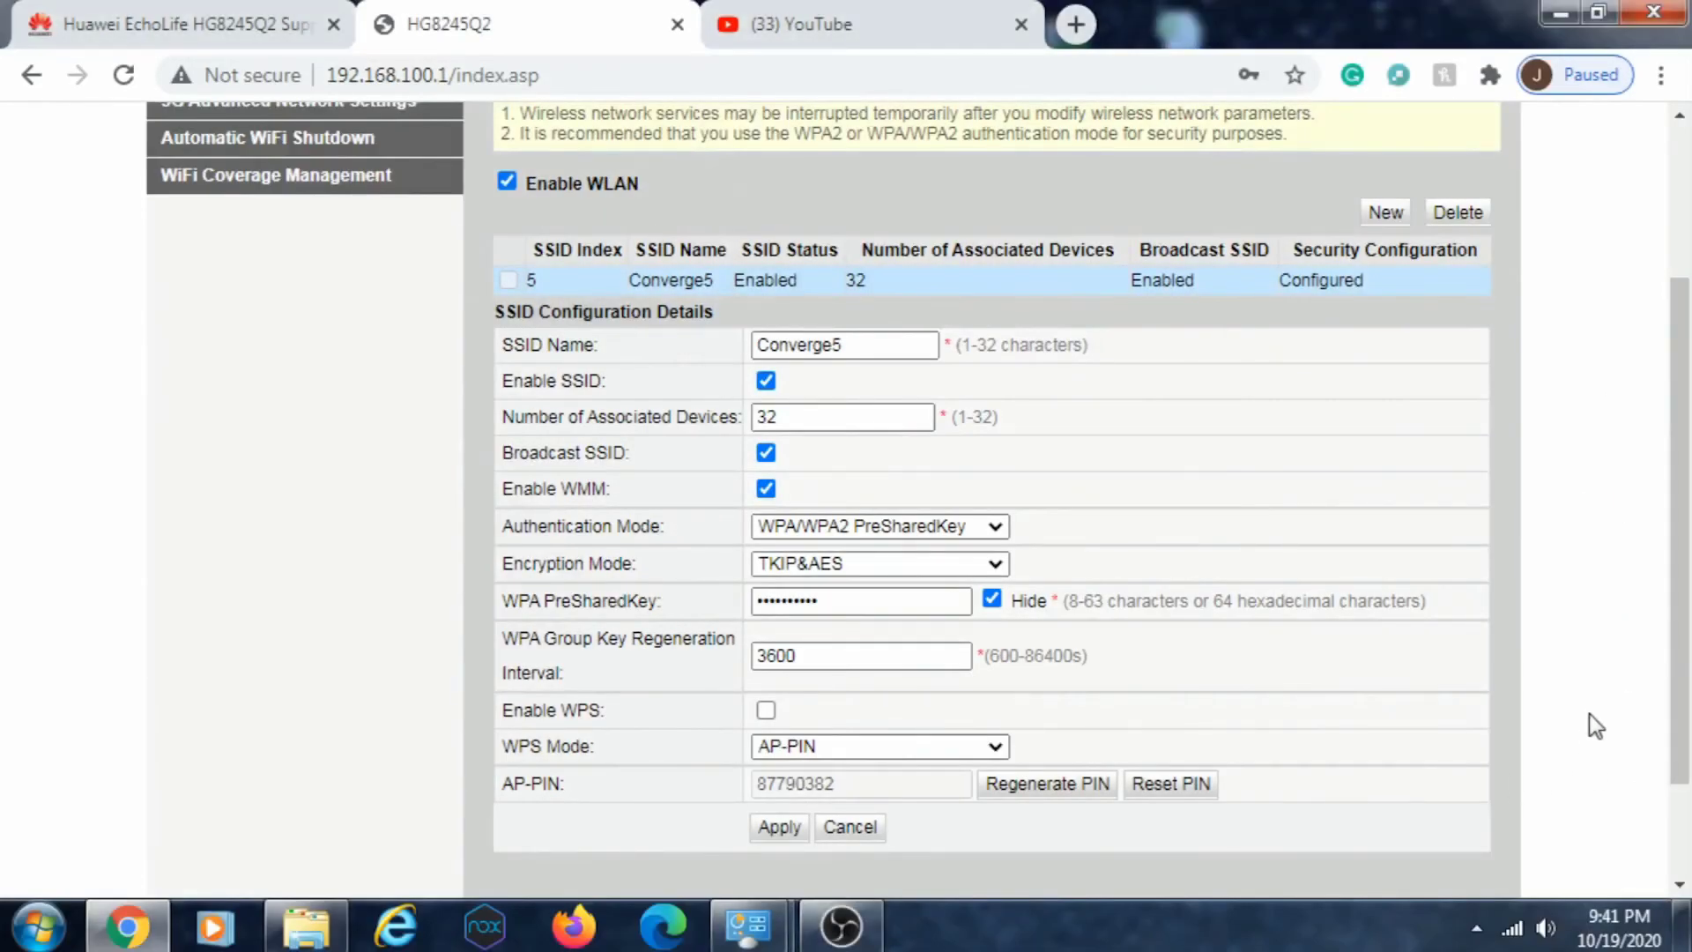
left_click(1513, 929)
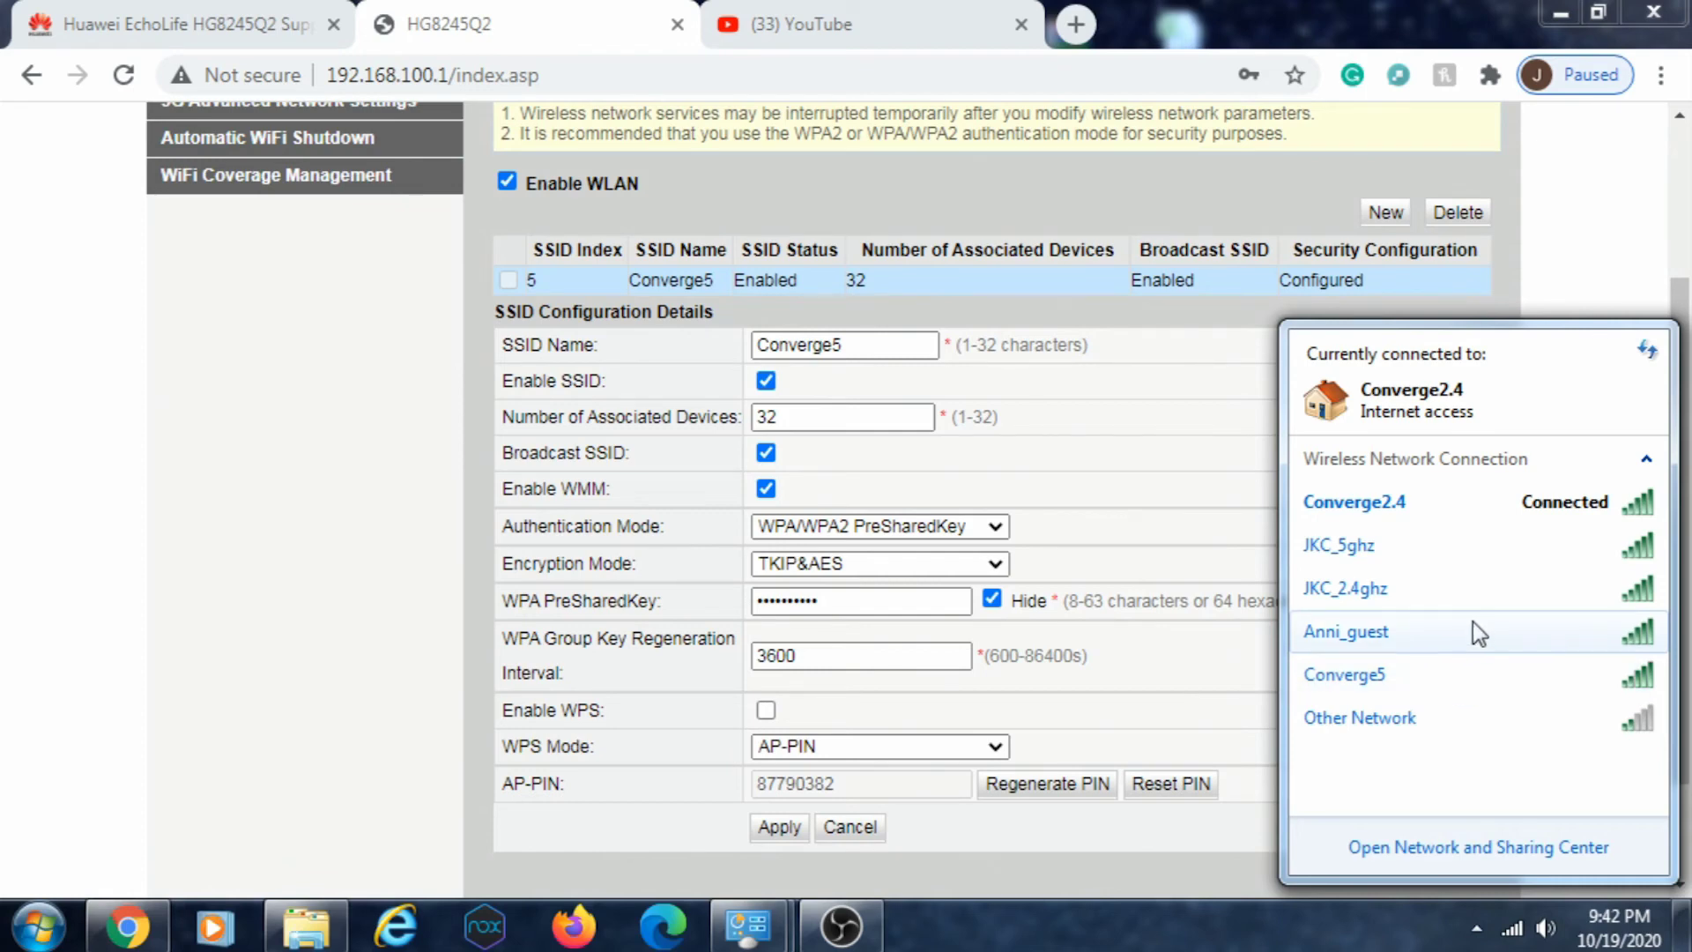
Step: Select Converge5 in the Windows network list and start connecting
left_click(1365, 676)
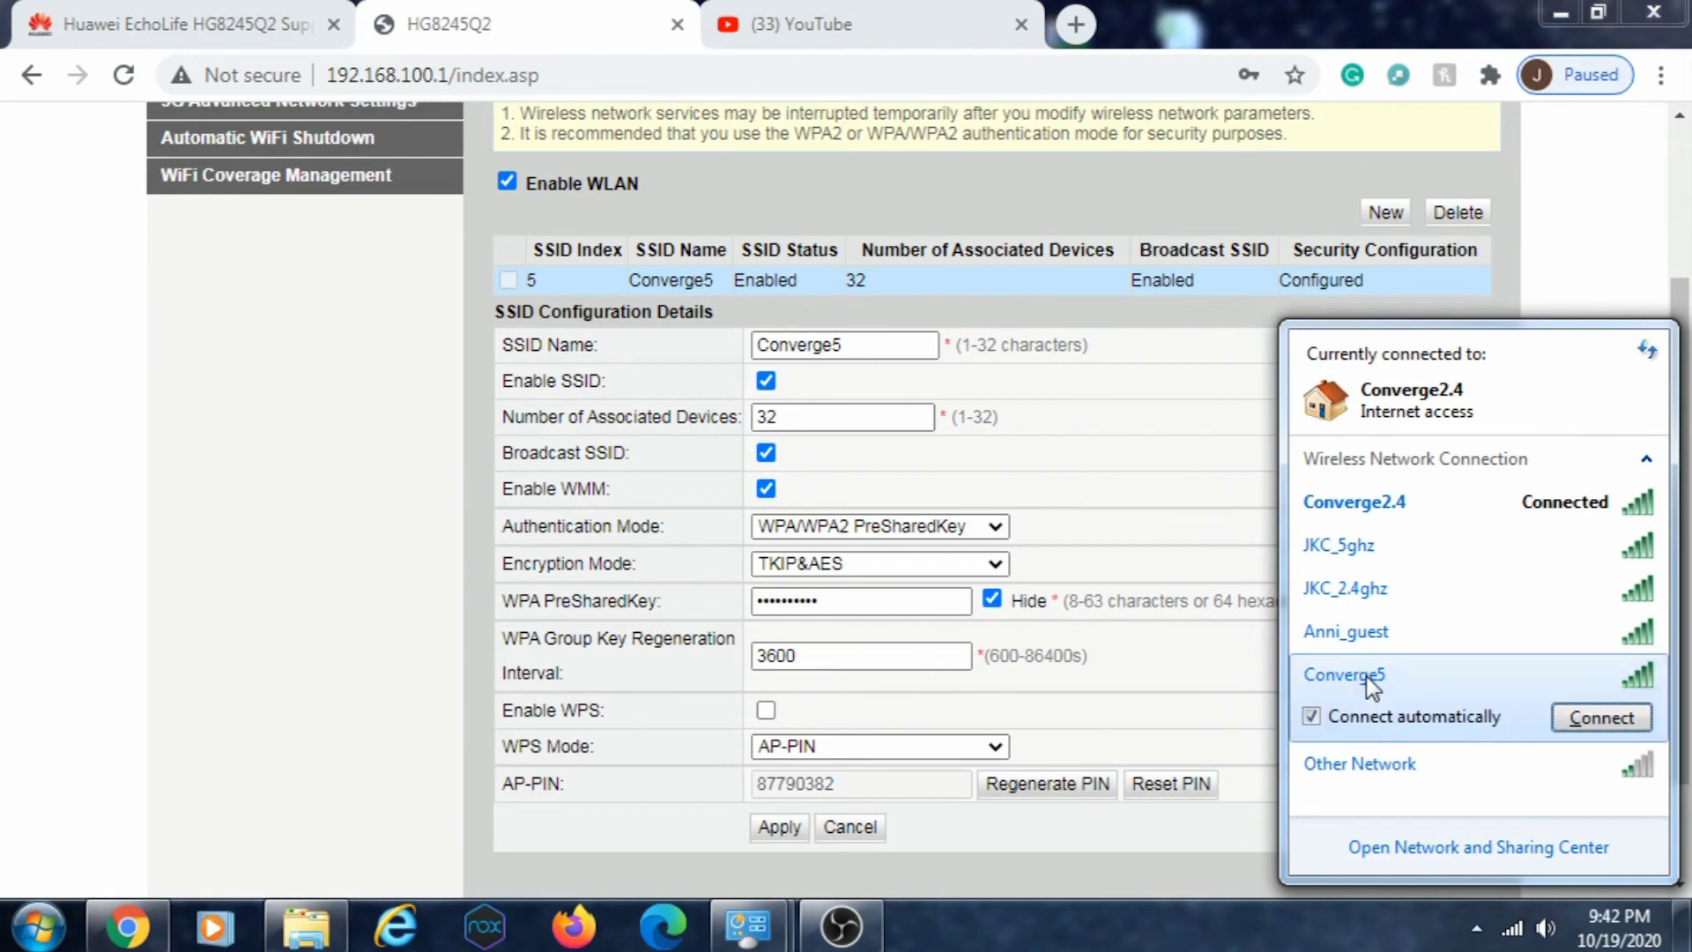
left_click(1600, 718)
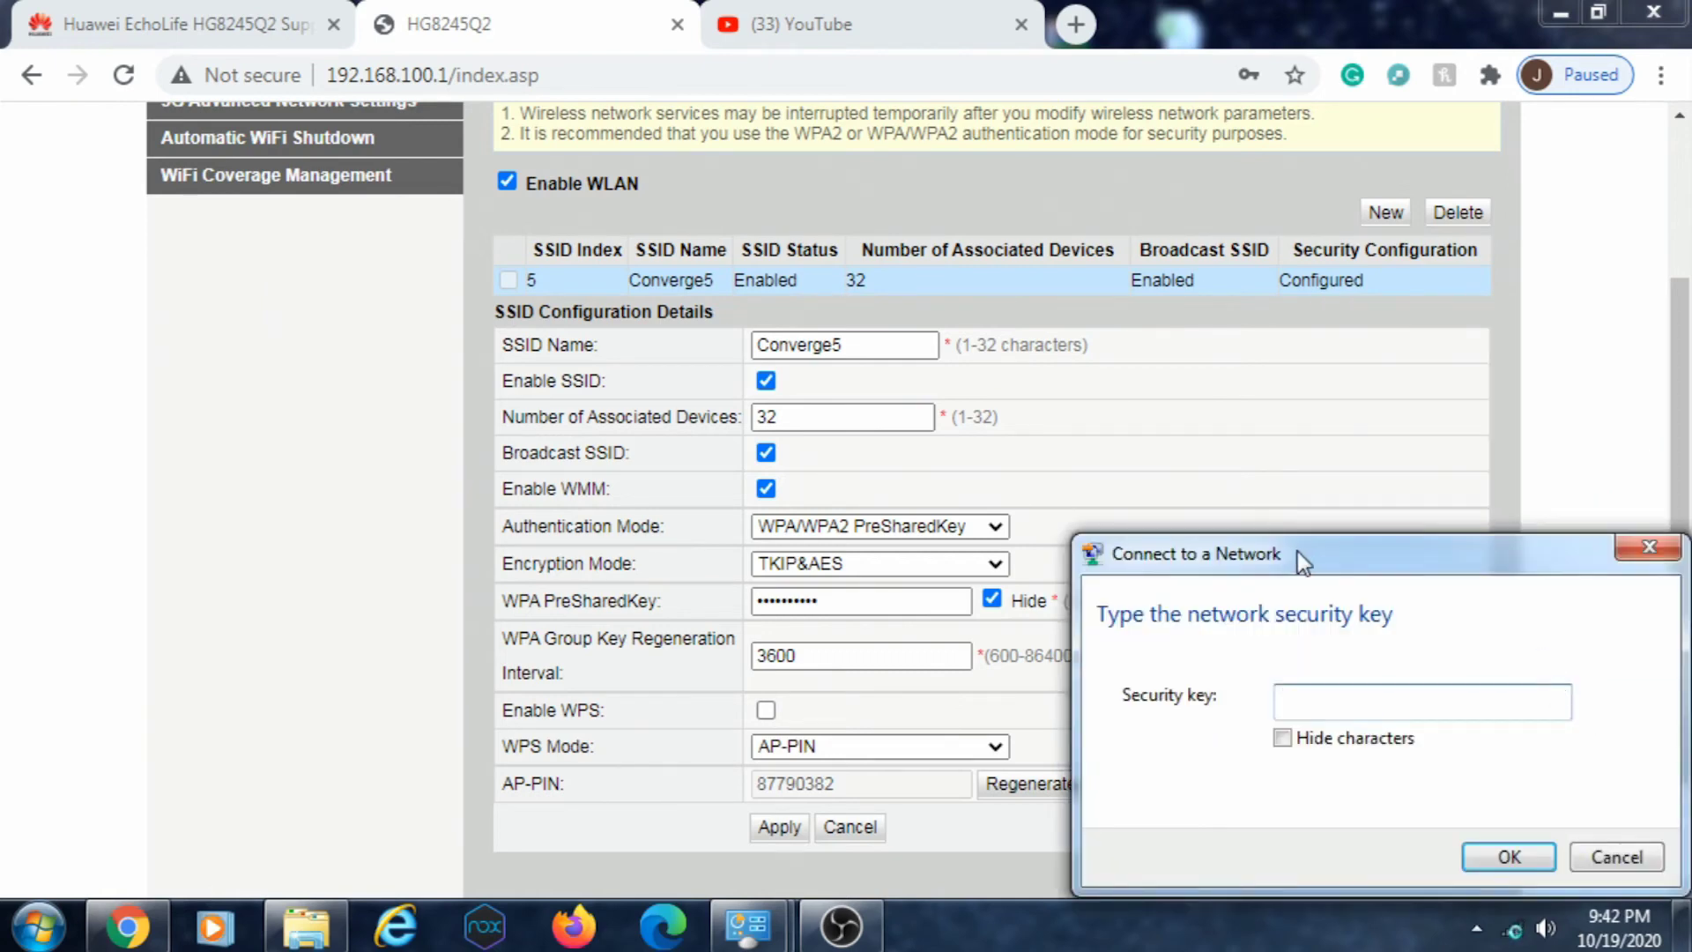
key("Return")
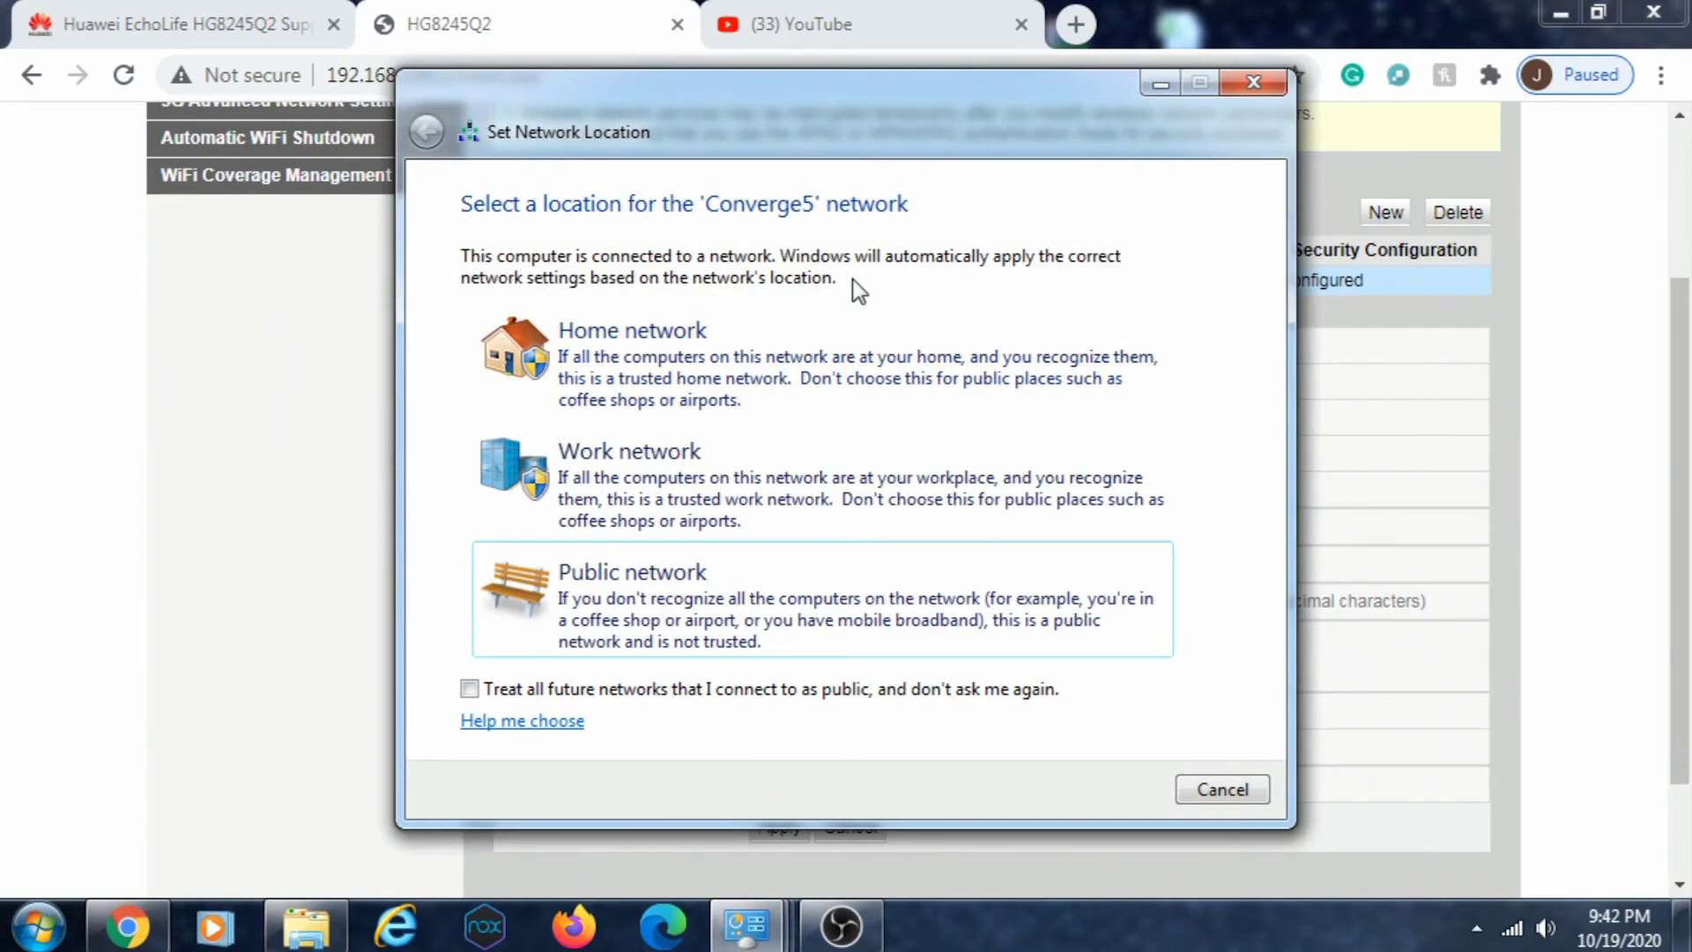
left_click(817, 332)
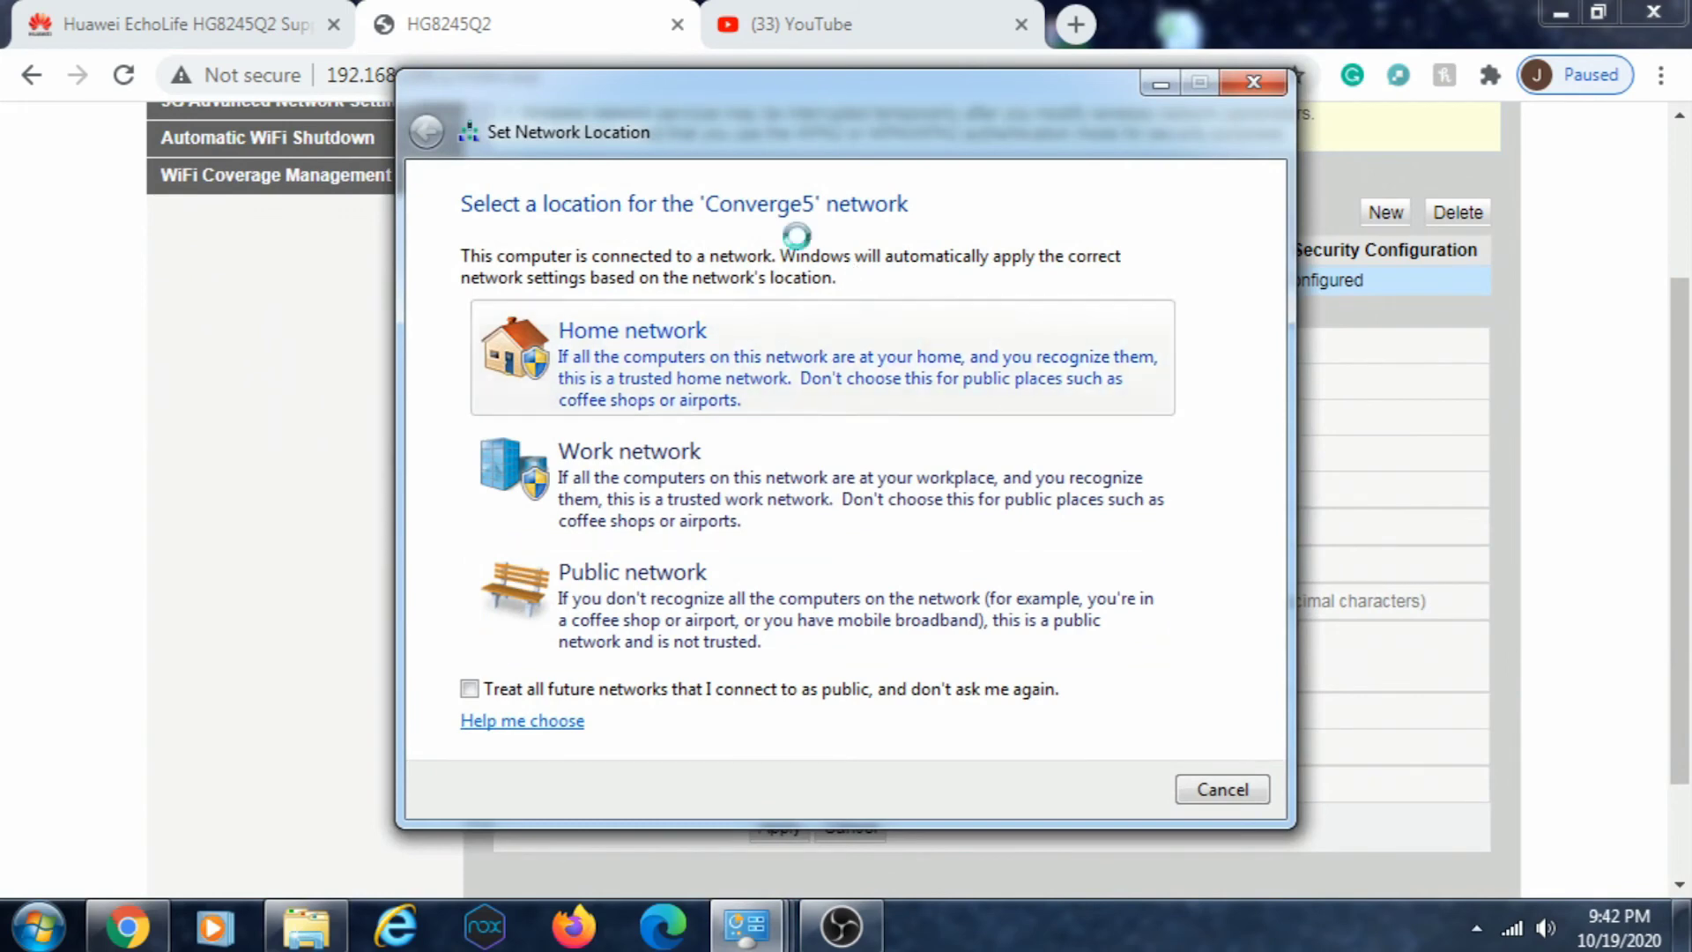
left_click(1250, 83)
left_click(922, 23)
Step: Search YouTube for 'jk chavez' to bring up the channel's results
left_click(793, 148)
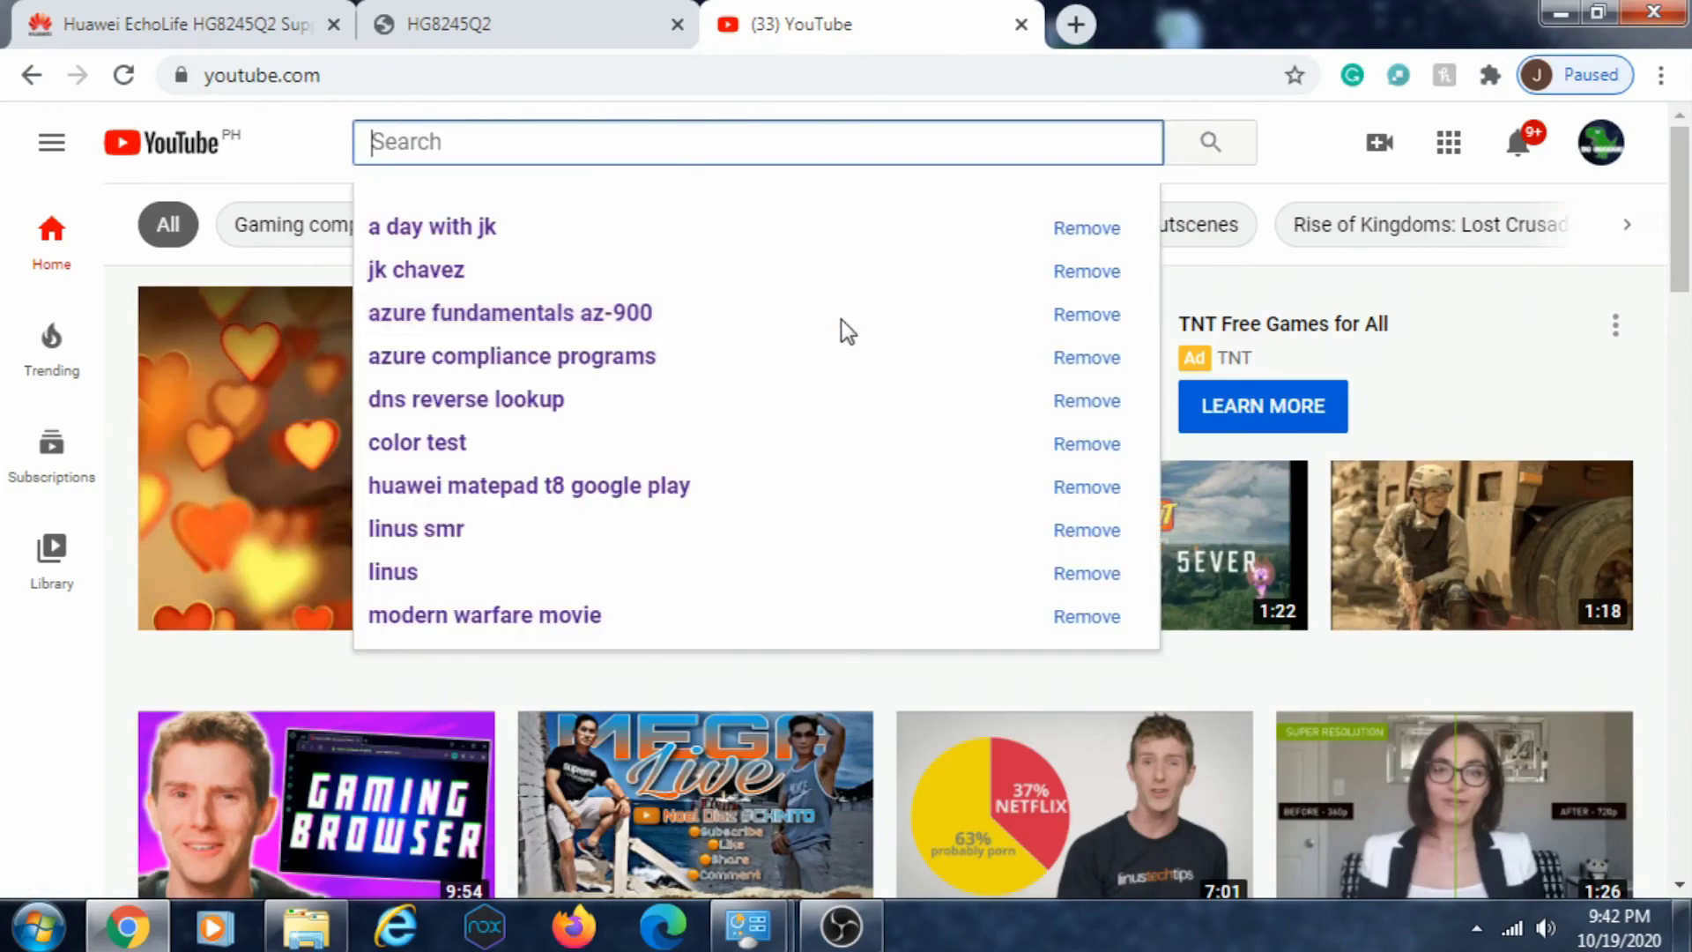
type("jk chavez")
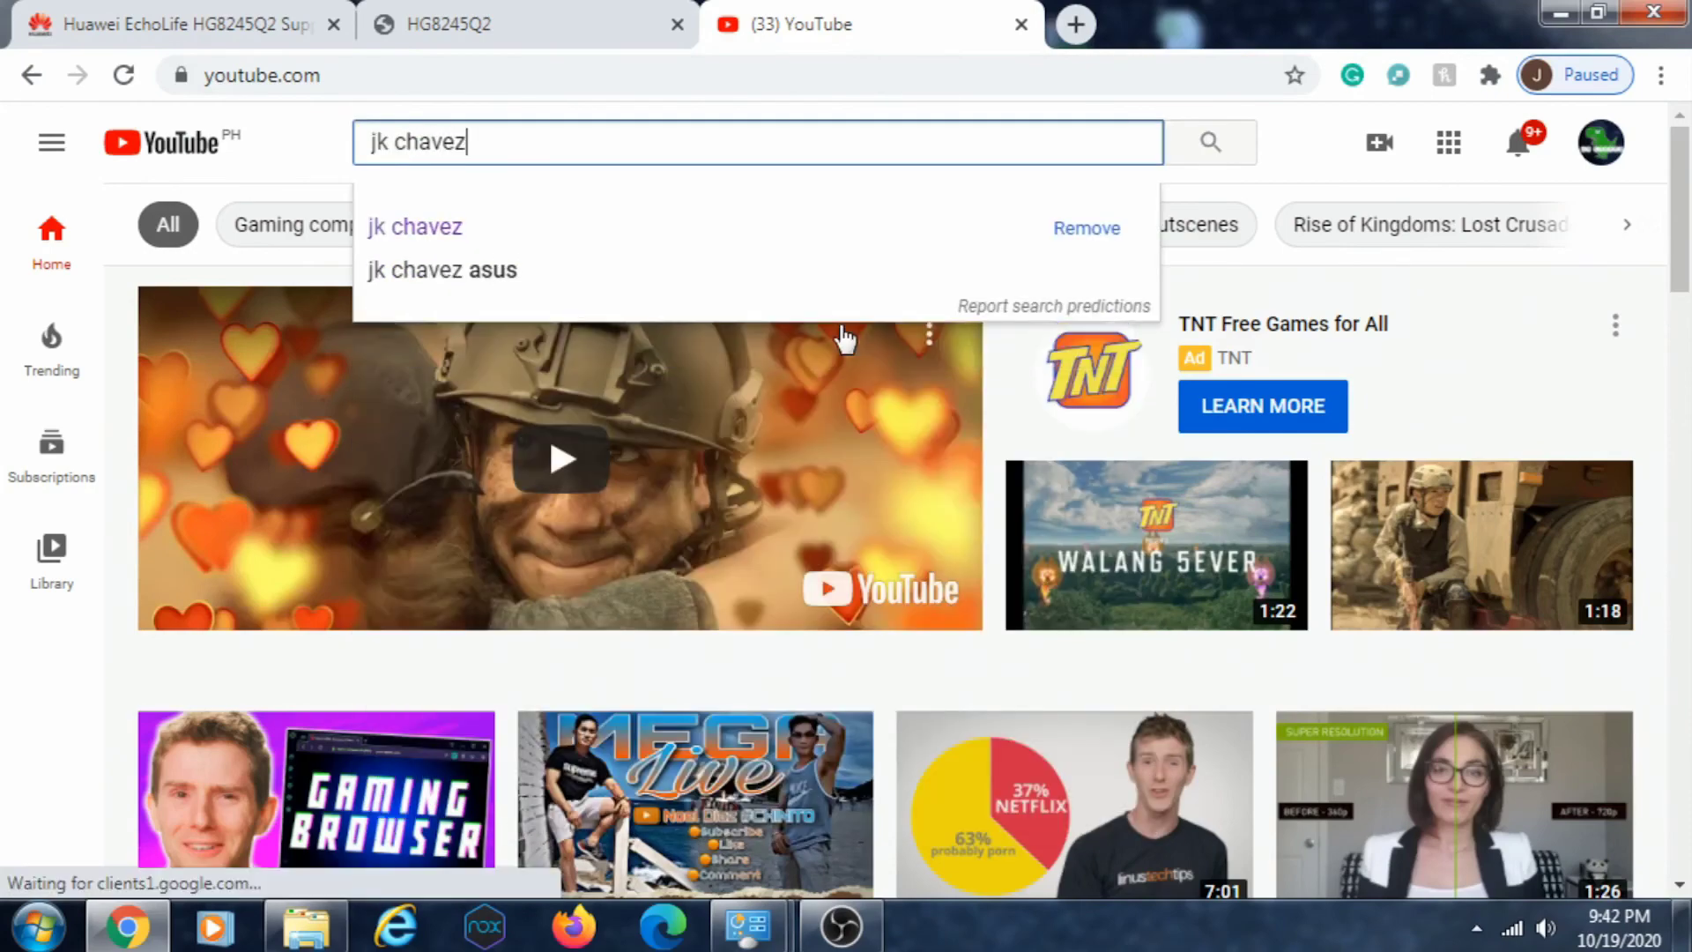
key("Return")
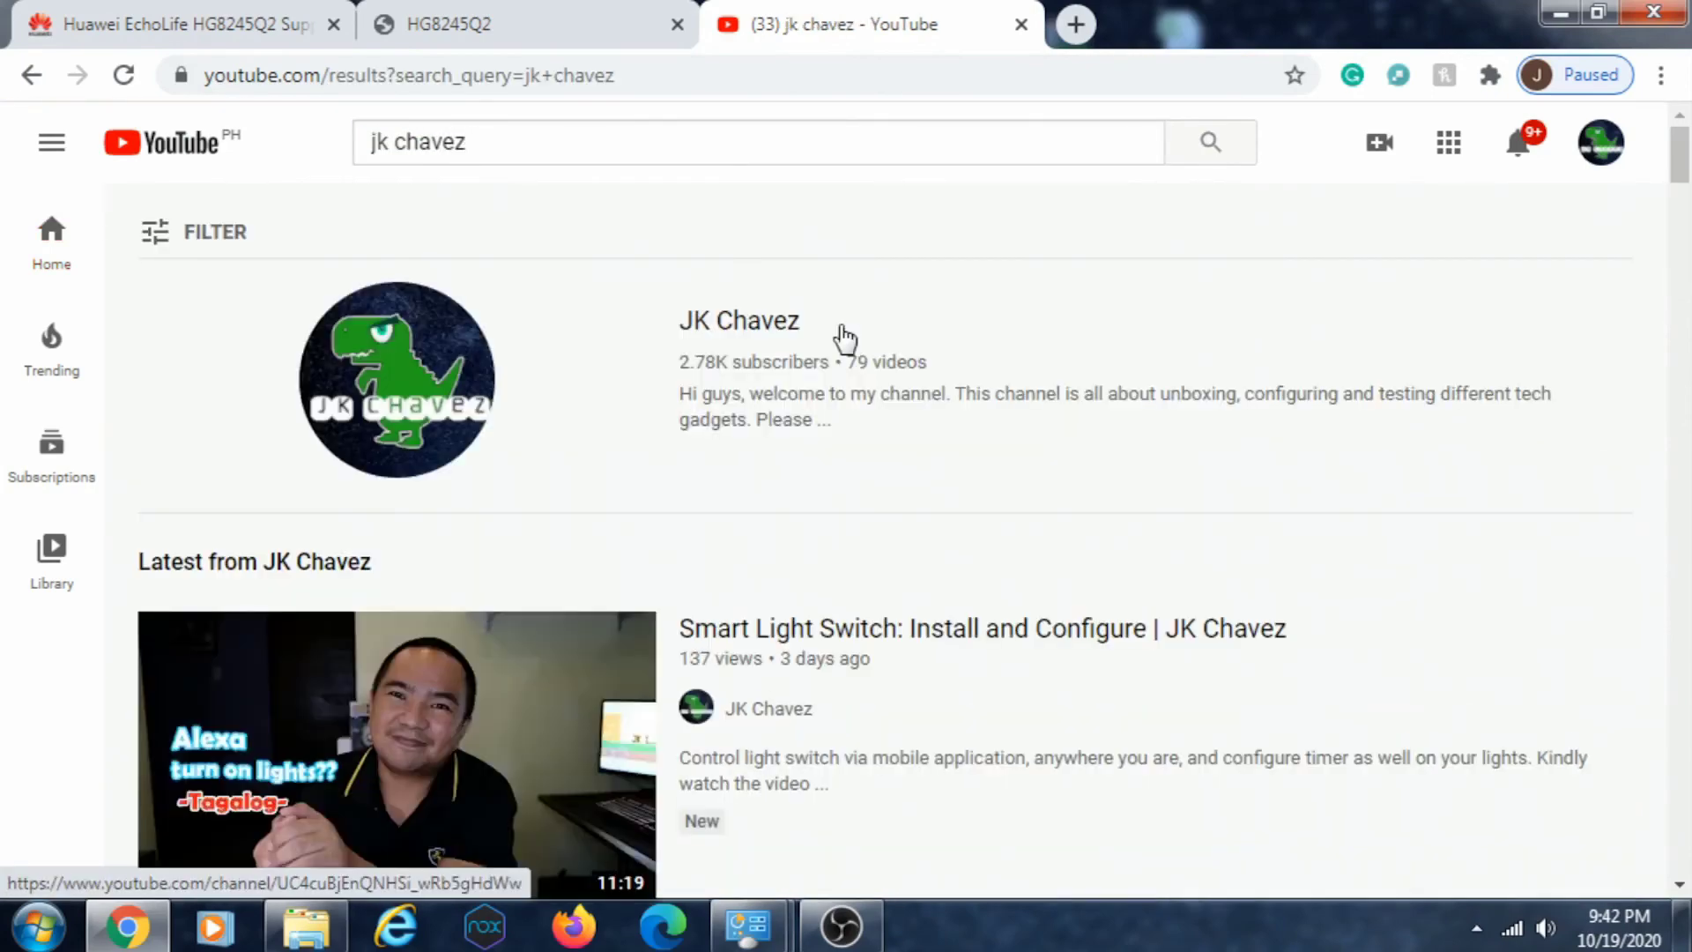